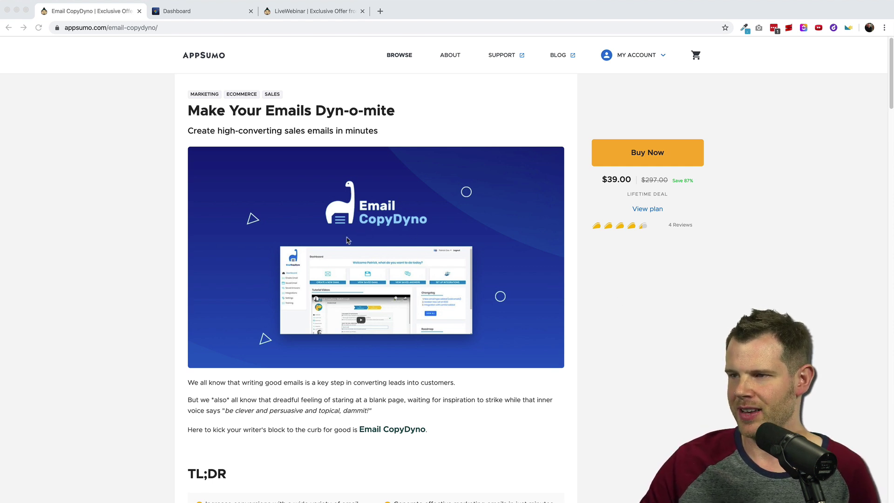
Step: Scroll the Email CopyDyno deal page down to the $39 Premium Plan and its features
{"action": "scroll", "coordinate": [445, 264], "scroll_direction": "down", "scroll_amount": 1}
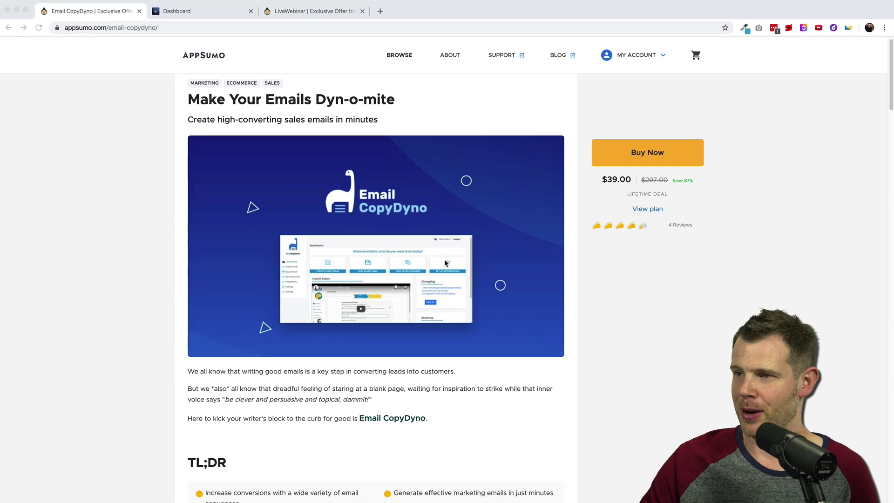
{"action": "scroll", "coordinate": [446, 264], "scroll_direction": "down", "scroll_amount": 12}
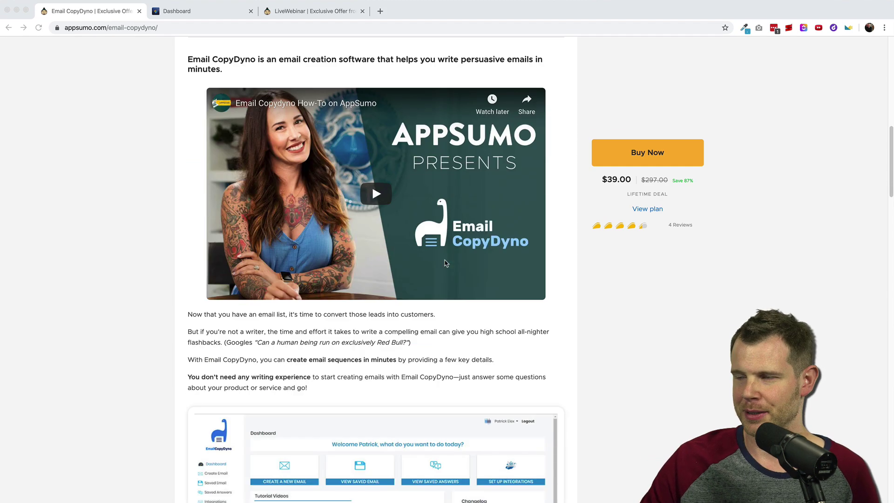
{"action": "scroll", "coordinate": [446, 264], "scroll_direction": "down", "scroll_amount": 18}
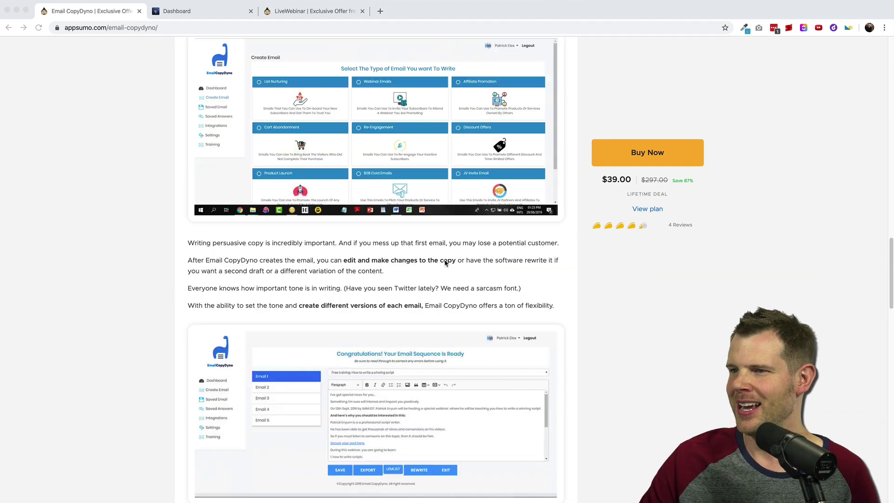
{"action": "scroll", "coordinate": [445, 264], "scroll_direction": "down", "scroll_amount": 20}
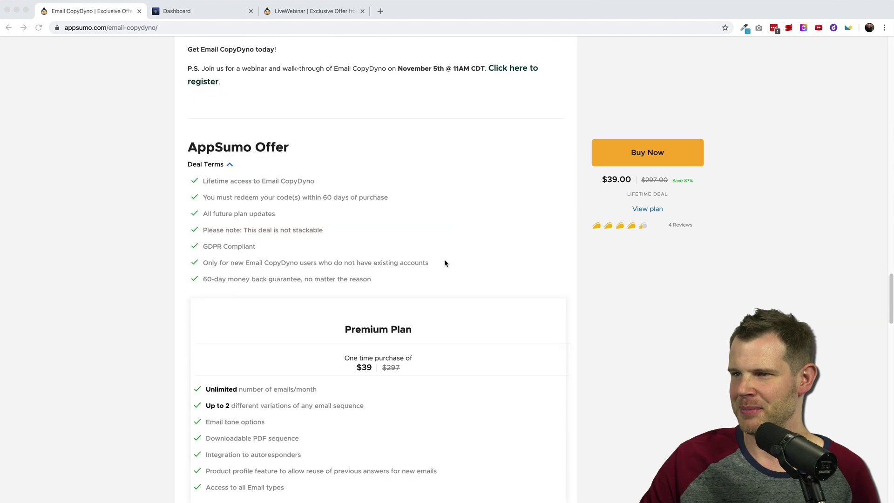
{"action": "scroll", "coordinate": [445, 264], "scroll_direction": "down", "scroll_amount": 3}
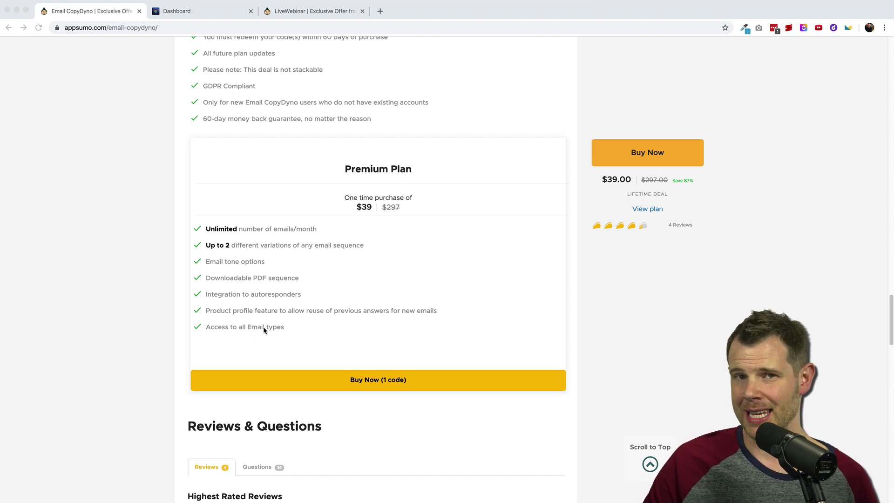
Step: Switch to the Email CopyDyno dashboard tab with its tutorial video, changelog and roadmap
{"action": "left_click", "coordinate": [199, 10]}
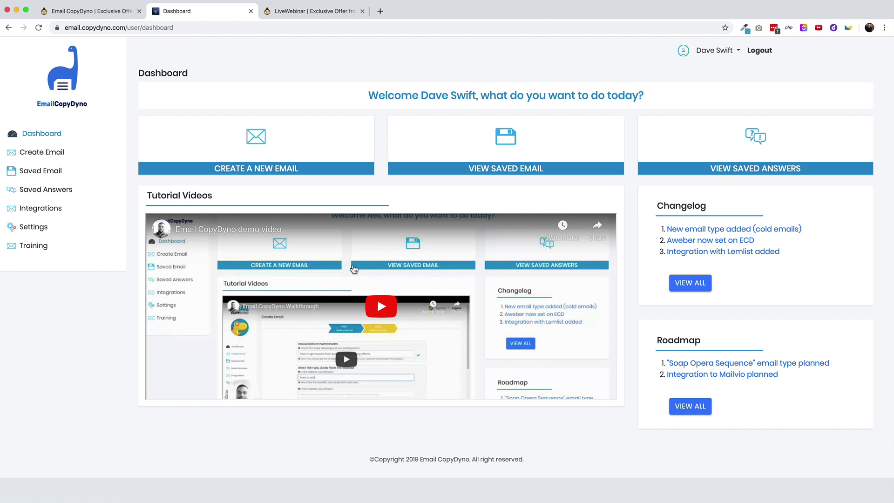
Step: Open the Training page, highlight the video captions, and play then pause the Quick Tutorial Video
{"action": "left_click", "coordinate": [26, 245]}
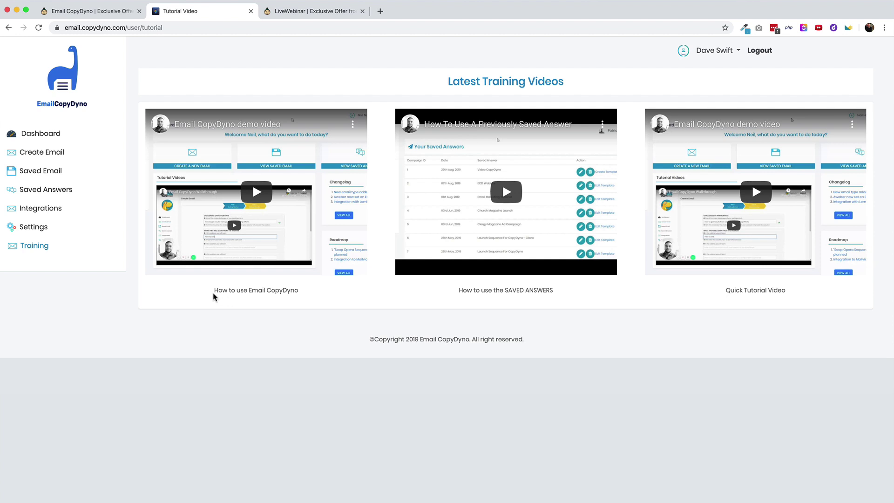
{"action": "left_click_drag", "start_coordinate": [214, 290], "coordinate": [299, 291]}
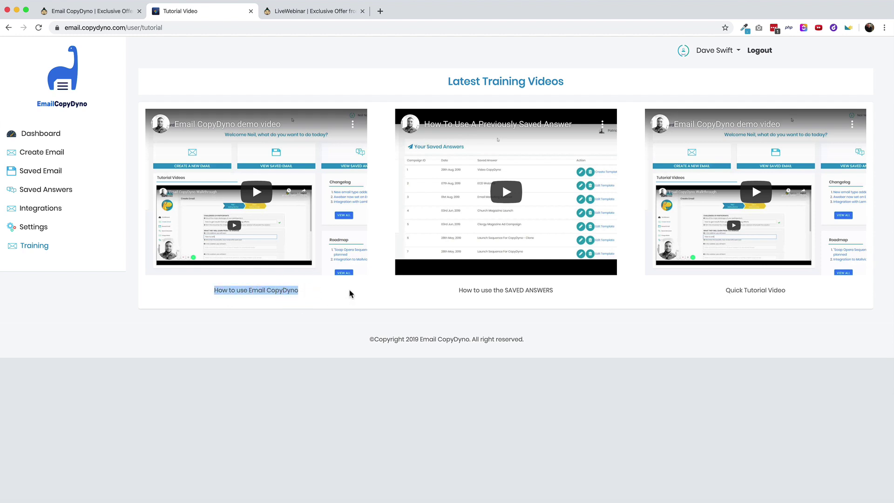
{"action": "left_click_drag", "start_coordinate": [721, 297], "coordinate": [770, 299]}
{"action": "left_click", "coordinate": [733, 140]}
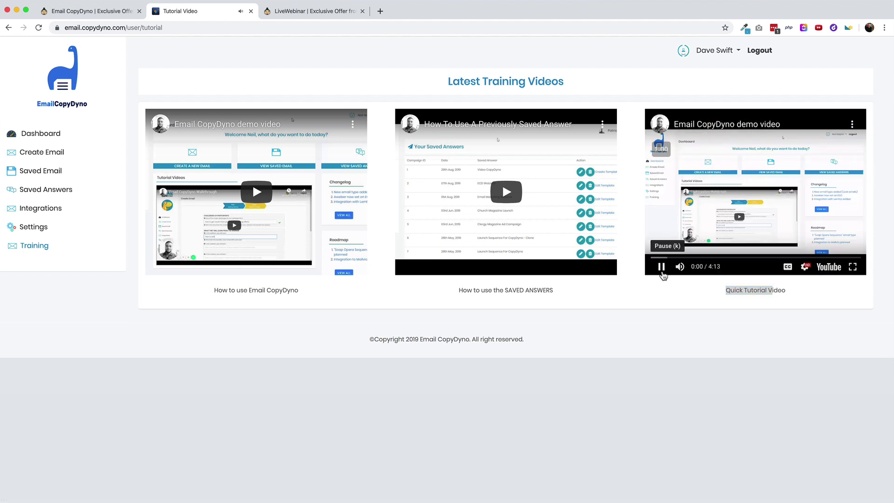
{"action": "left_click", "coordinate": [661, 267]}
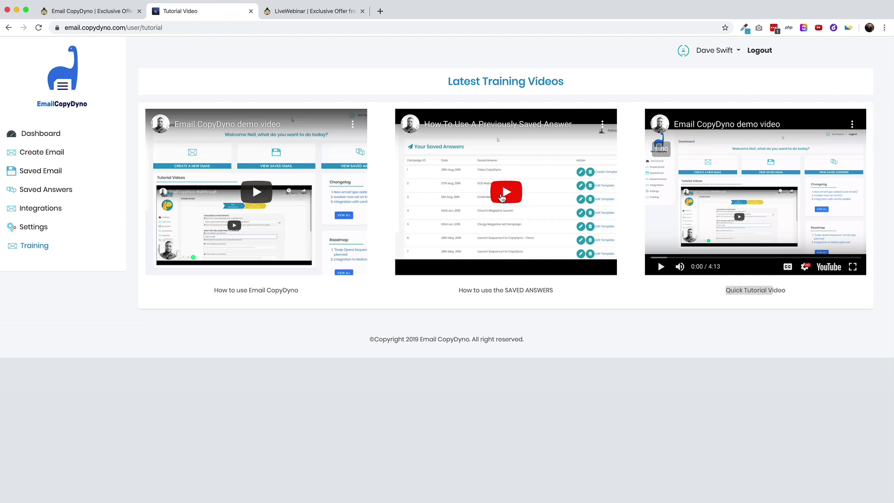
Step: Play the Saved Answers video, seek to 0:39 and back near the start, then pause it
{"action": "left_click", "coordinate": [506, 192]}
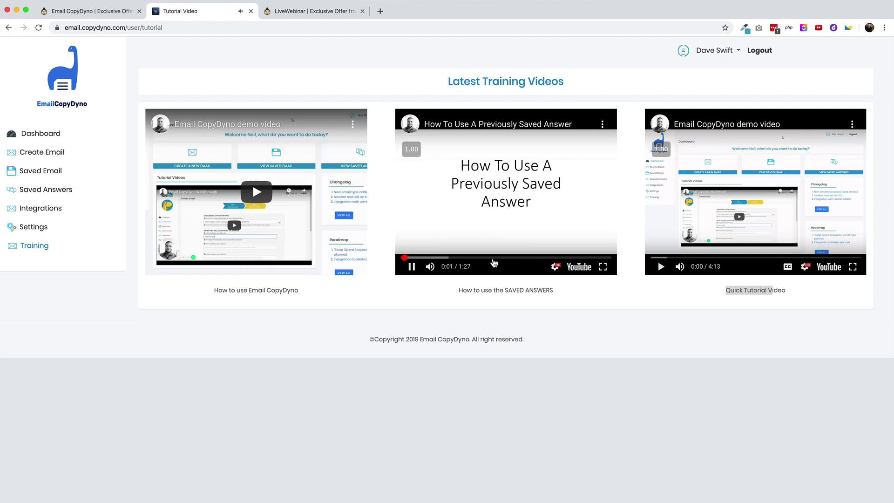
{"action": "left_click", "coordinate": [495, 257]}
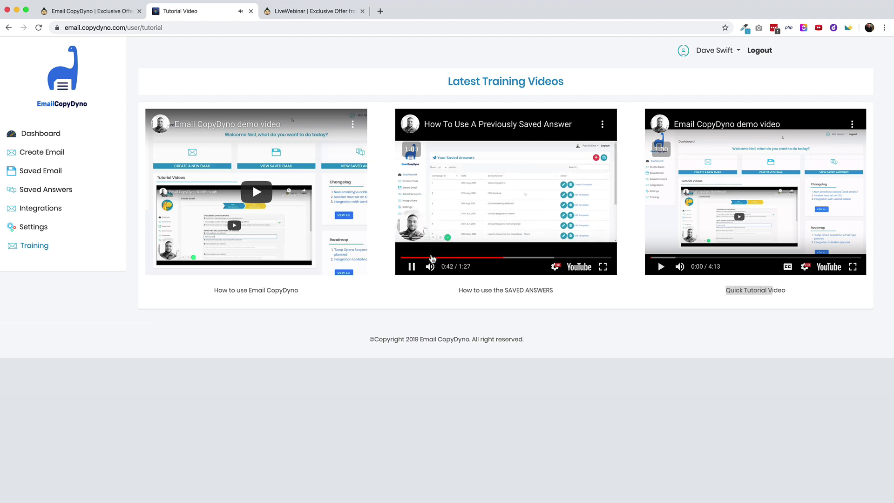
{"action": "left_click", "coordinate": [431, 258]}
{"action": "left_click", "coordinate": [412, 267]}
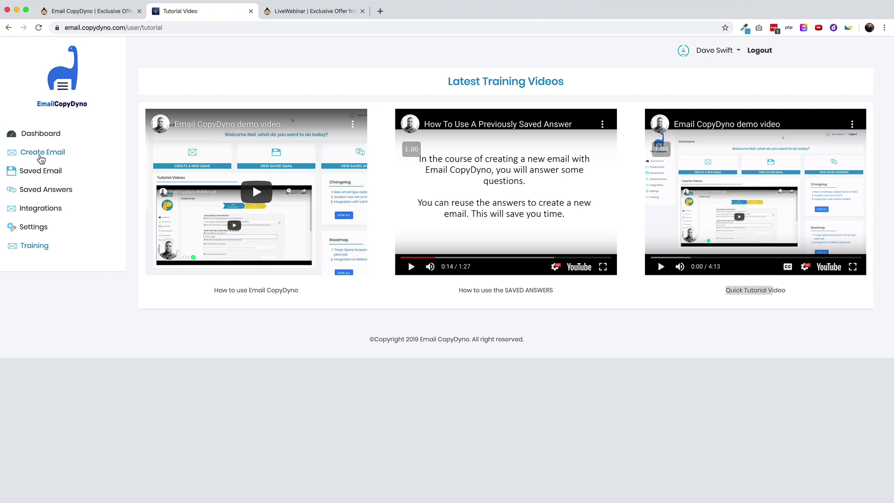
Step: Start a new email, pick Affiliate Promotion, then go back to the email-type choices
{"action": "left_click", "coordinate": [26, 152]}
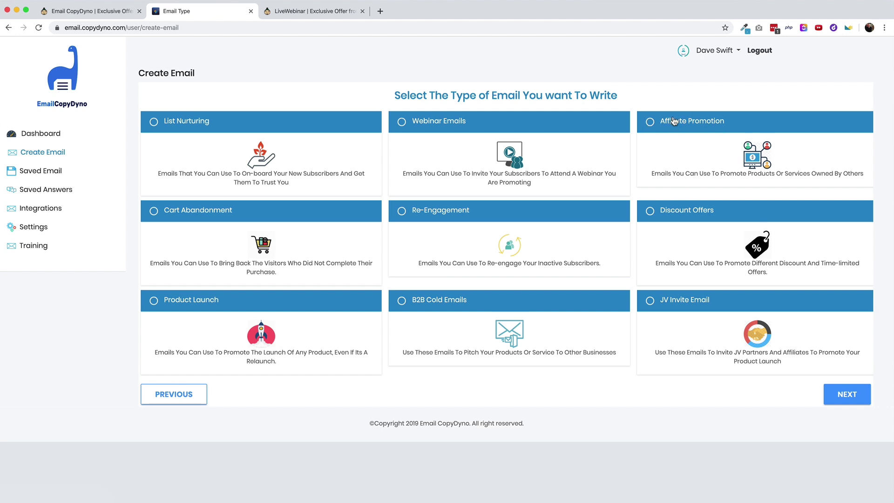
{"action": "left_click", "coordinate": [697, 120]}
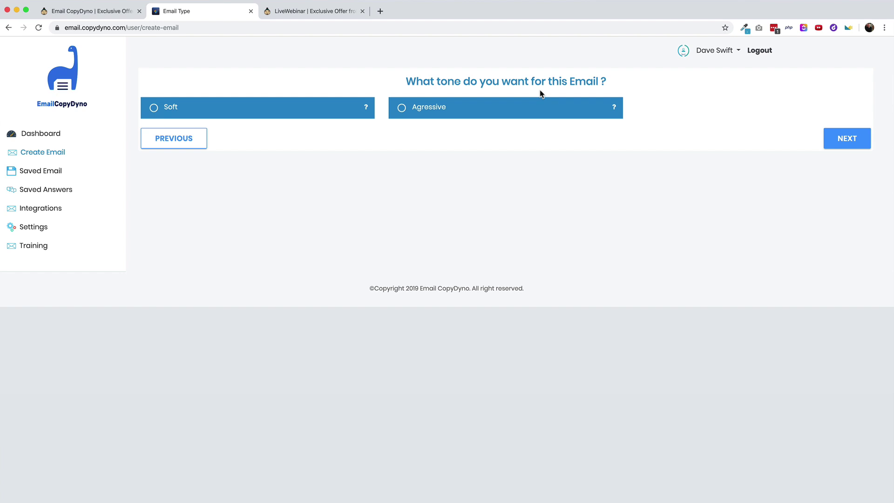
{"action": "left_click", "coordinate": [192, 131]}
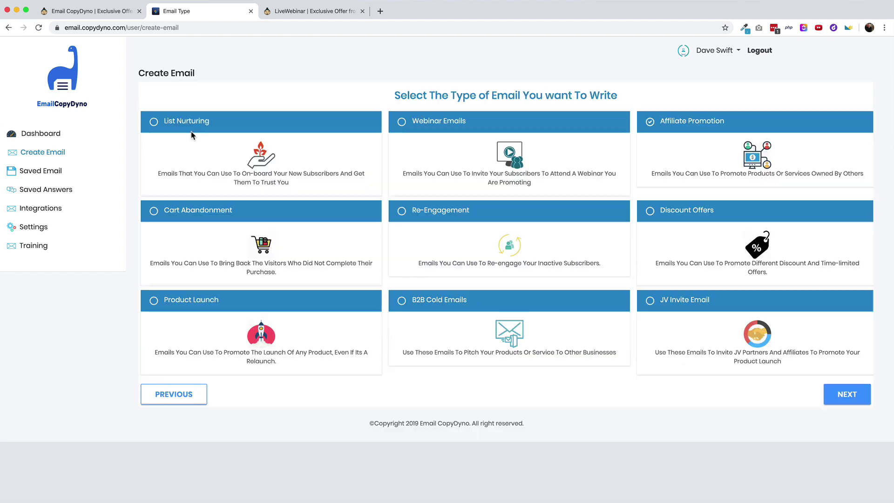
Step: Try Discount Offers, return, then choose Affiliate Promotion and a Soft tone
{"action": "left_click", "coordinate": [689, 213]}
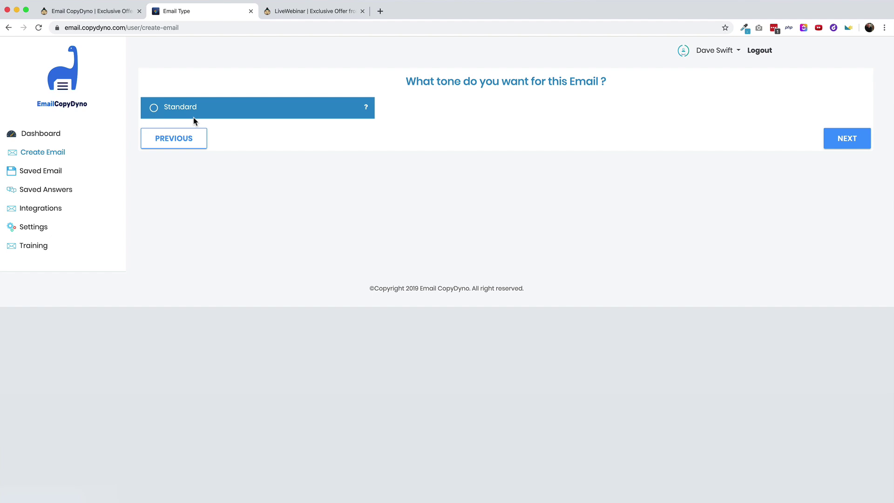
{"action": "left_click", "coordinate": [187, 136]}
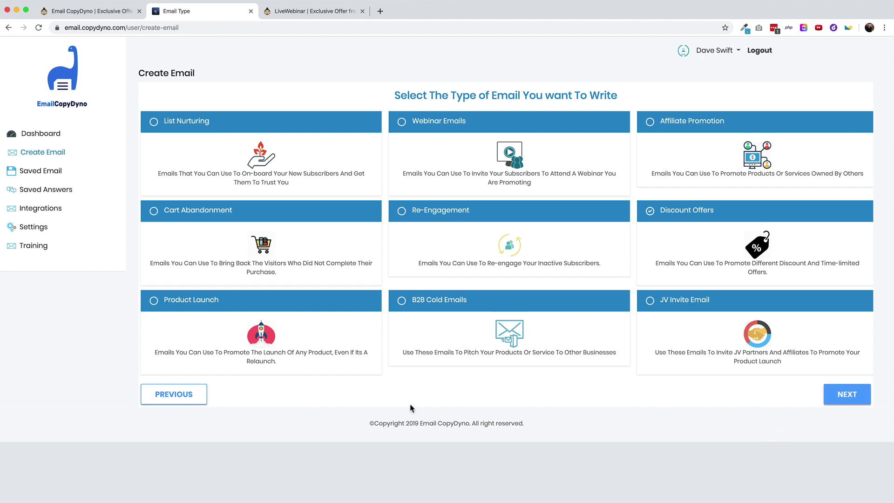
{"action": "left_click", "coordinate": [177, 399]}
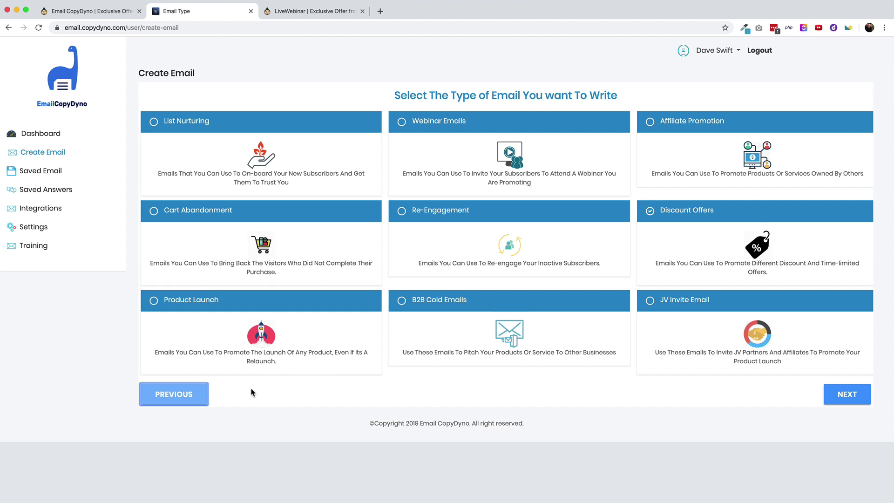
{"action": "left_click", "coordinate": [490, 403]}
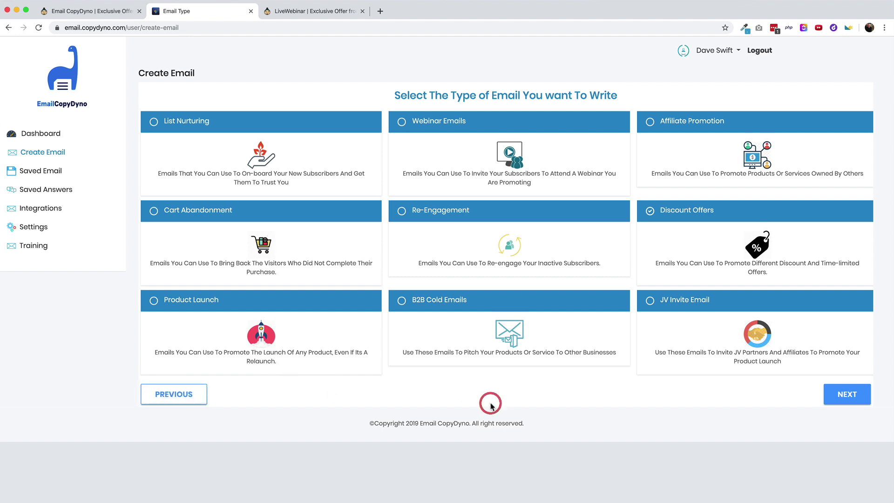
{"action": "left_click", "coordinate": [669, 123]}
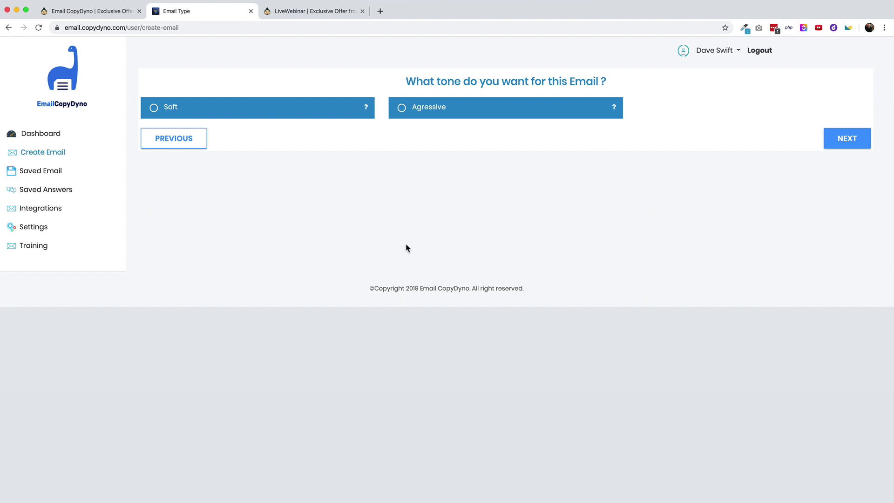
{"action": "left_click", "coordinate": [161, 109]}
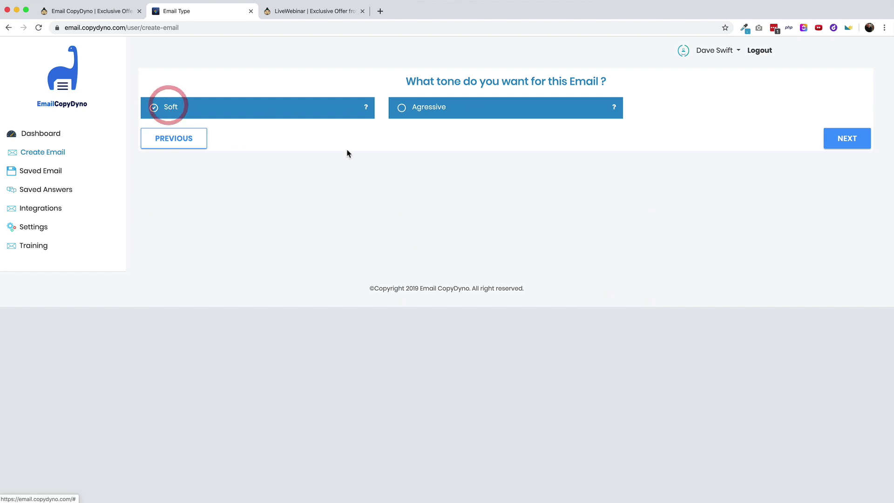
Step: Continue to the Step 1 profile form, then view the LiveWebinar deal in the other tab
{"action": "left_click", "coordinate": [843, 142]}
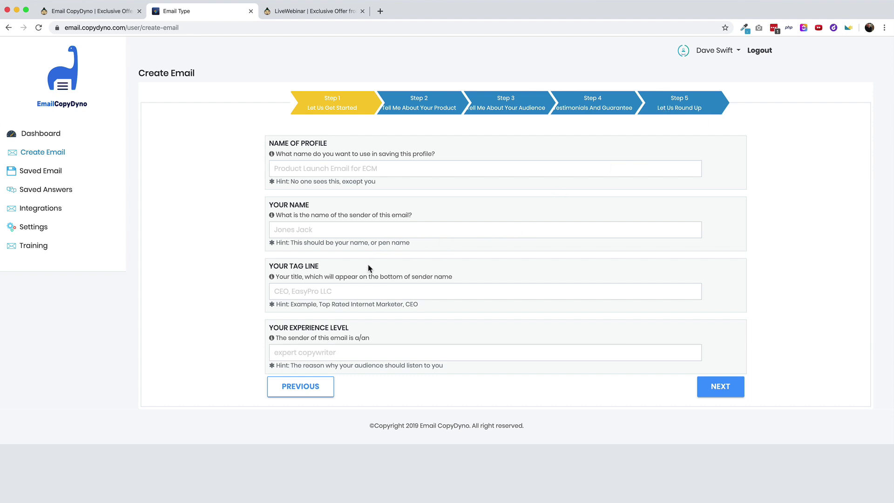
{"action": "left_click", "coordinate": [298, 12]}
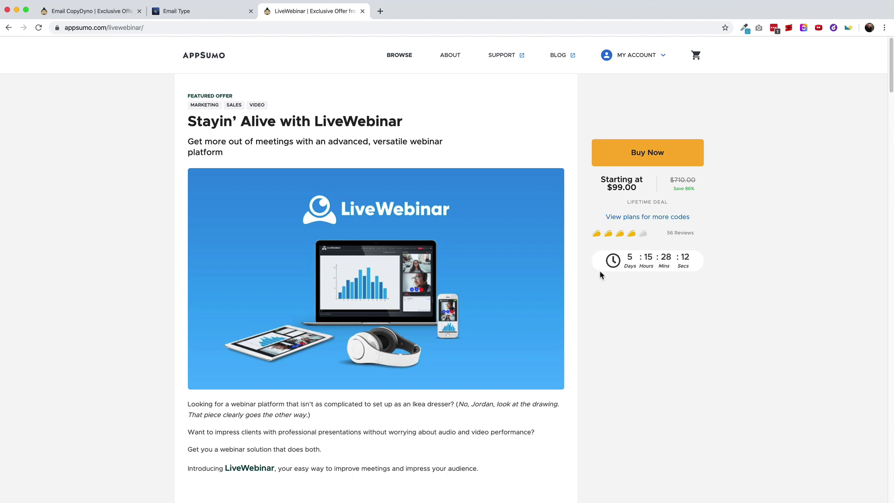
Step: Return to the Email CopyDyno Step 1 profile form tab
{"action": "left_click", "coordinate": [184, 11]}
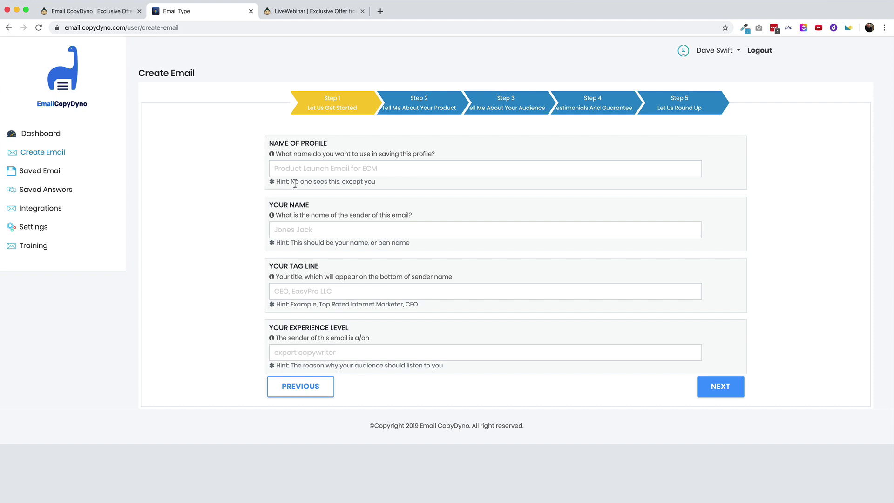
Step: Fill the profile: 'Live Webinar Sales Letters', sender's name, tag line 'That LTD Life', experience 'digital marketer'
{"action": "left_click", "coordinate": [327, 172]}
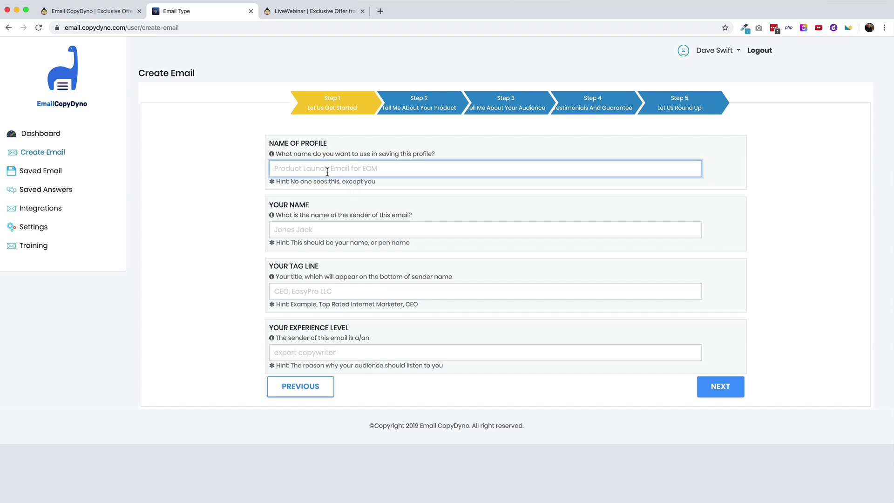
{"action": "type", "text": "Live Webinar Sales Letters"}
{"action": "left_click", "coordinate": [313, 231]}
{"action": "type", "text": "Dave"}
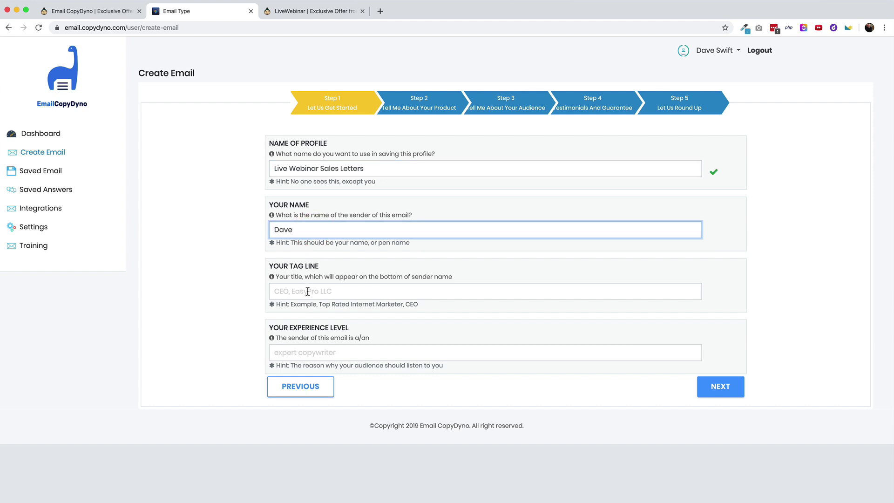
{"action": "left_click", "coordinate": [309, 293]}
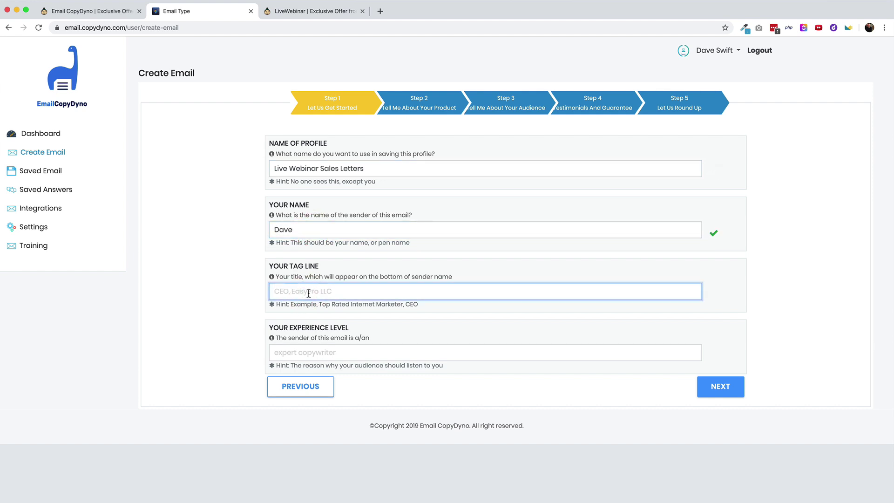
{"action": "type", "text": "That LTD Life"}
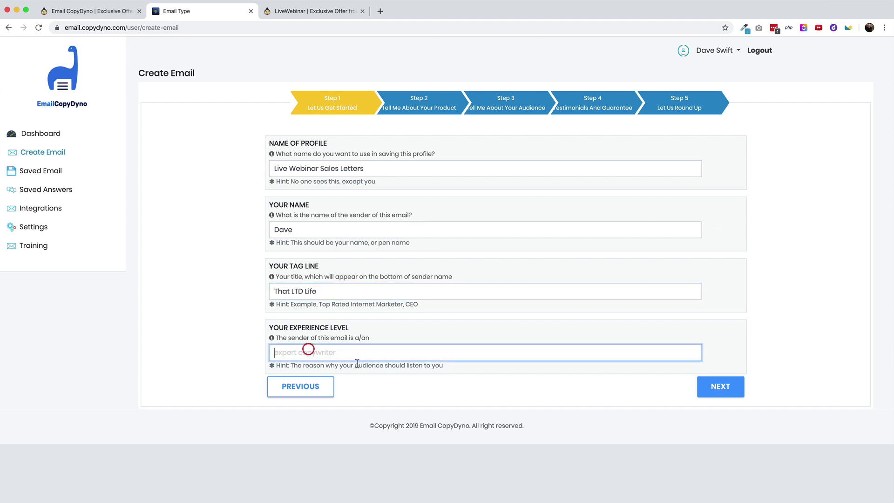
{"action": "left_click", "coordinate": [308, 350]}
{"action": "left_click", "coordinate": [318, 349]}
{"action": "type", "text": "digital marketer"}
Step: Advance to the product step and name the product 'Live Webinar'
{"action": "left_click", "coordinate": [725, 385]}
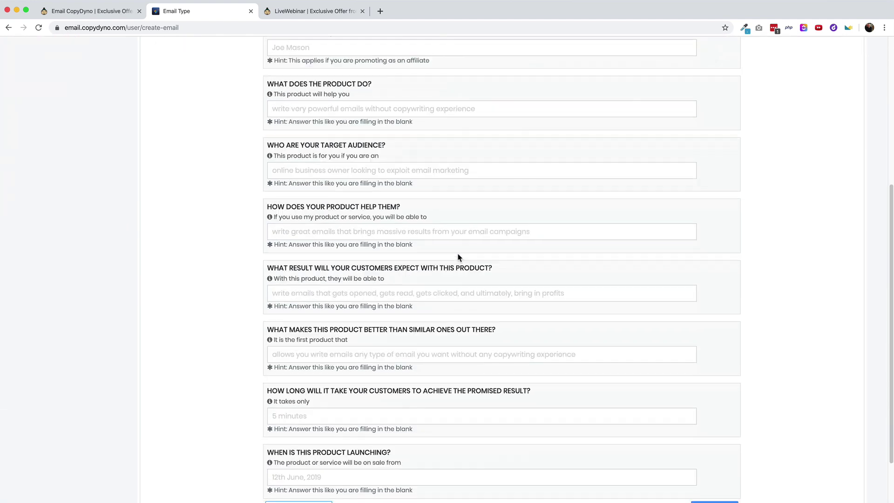
{"action": "scroll", "coordinate": [461, 261], "scroll_direction": "down", "scroll_amount": 3}
{"action": "scroll", "coordinate": [470, 273], "scroll_direction": "up", "scroll_amount": 3}
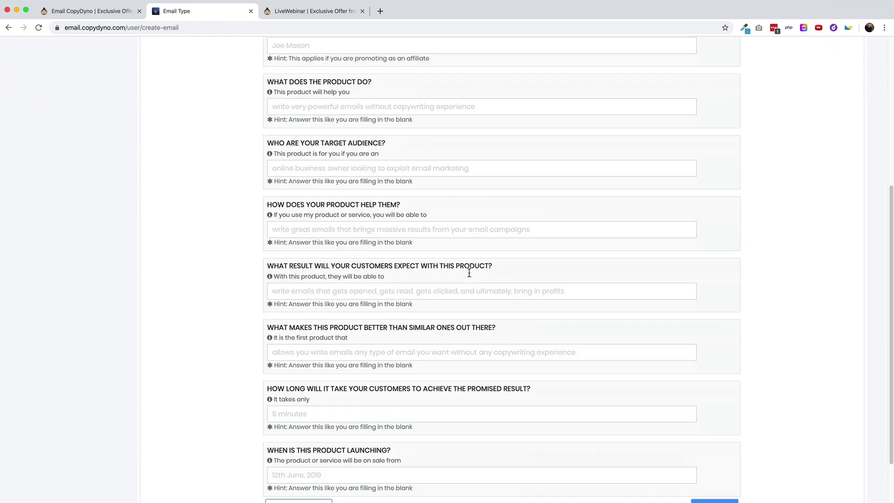
{"action": "scroll", "coordinate": [469, 273], "scroll_direction": "up", "scroll_amount": 5}
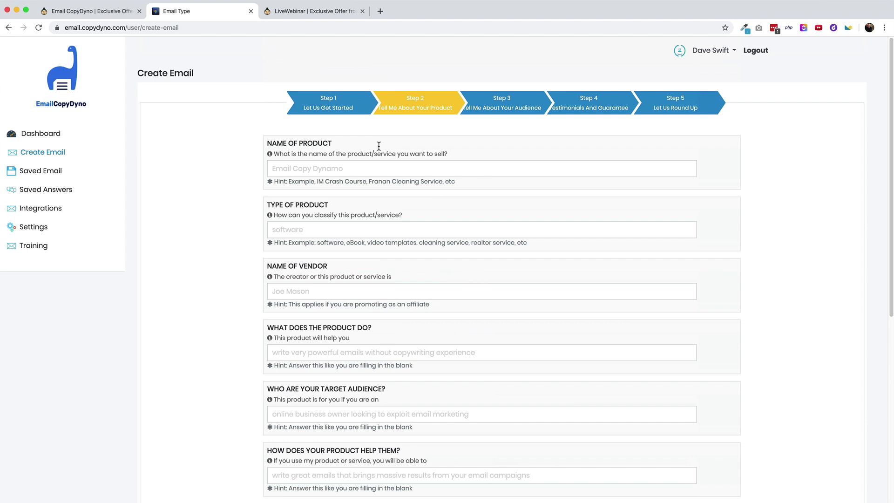
{"action": "left_click", "coordinate": [275, 168]}
{"action": "type", "text": "Live Webinar"}
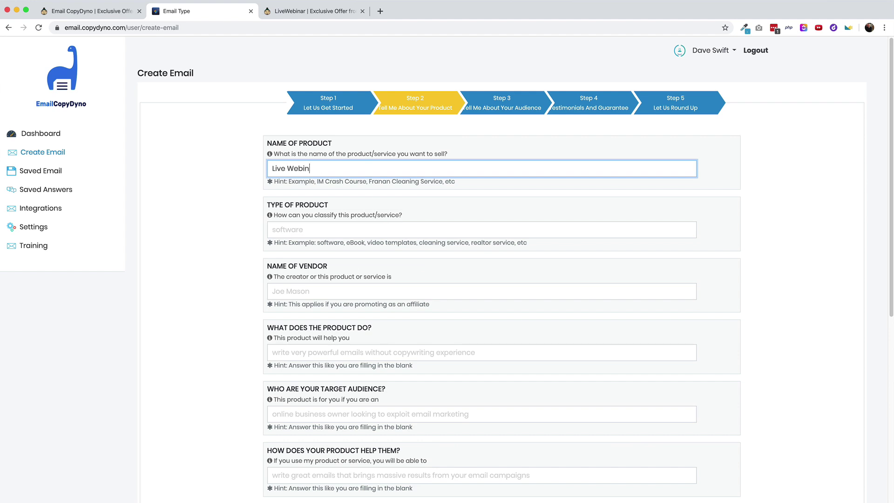
Step: Set the product type to 'webinar software' and the vendor to 'AppSumo'
{"action": "left_click", "coordinate": [284, 237]}
{"action": "type", "text": "Webinar"}
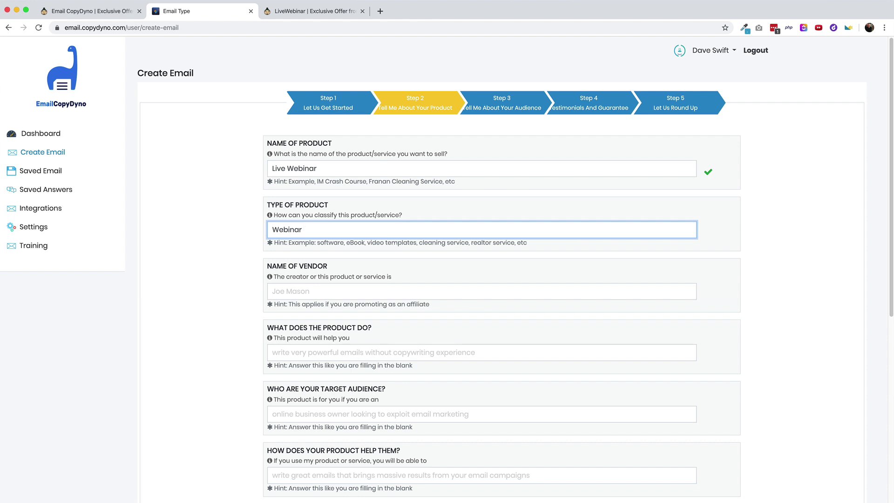
{"action": "key", "text": "ctrl+a"}
{"action": "type", "text": "webinar software"}
{"action": "left_click", "coordinate": [274, 292]}
{"action": "type", "text": "AppSumo"}
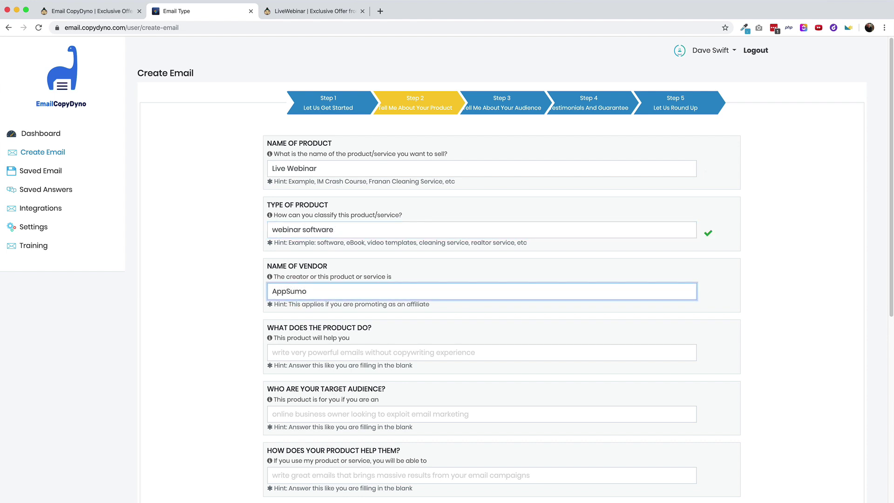
{"action": "left_click", "coordinate": [330, 349]}
{"action": "scroll", "coordinate": [330, 347], "scroll_direction": "down", "scroll_amount": 1}
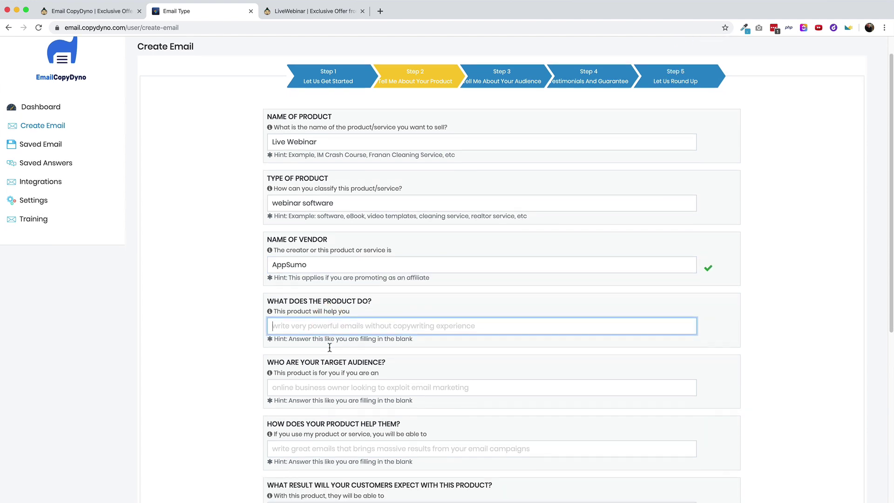
{"action": "scroll", "coordinate": [329, 348], "scroll_direction": "down", "scroll_amount": 1}
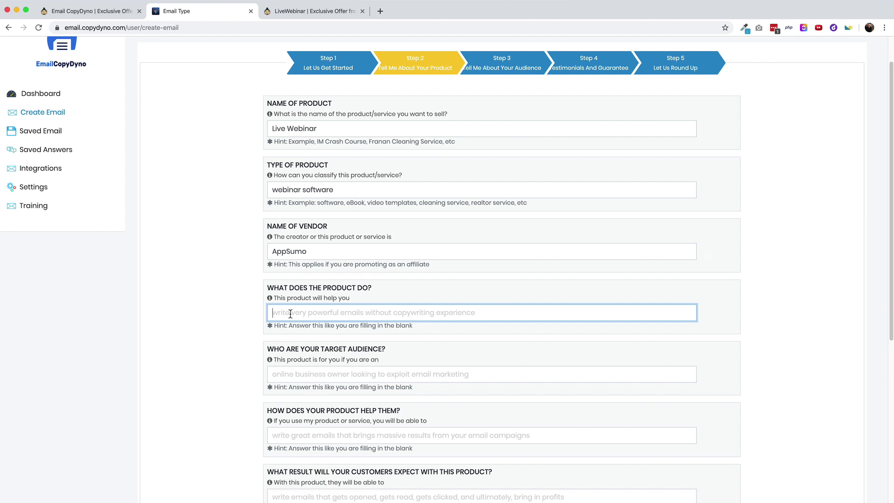
{"action": "left_click", "coordinate": [290, 314]}
Step: Copy the LiveWebinar page's sentence about impressing clients and return to the email form
{"action": "left_click", "coordinate": [317, 10]}
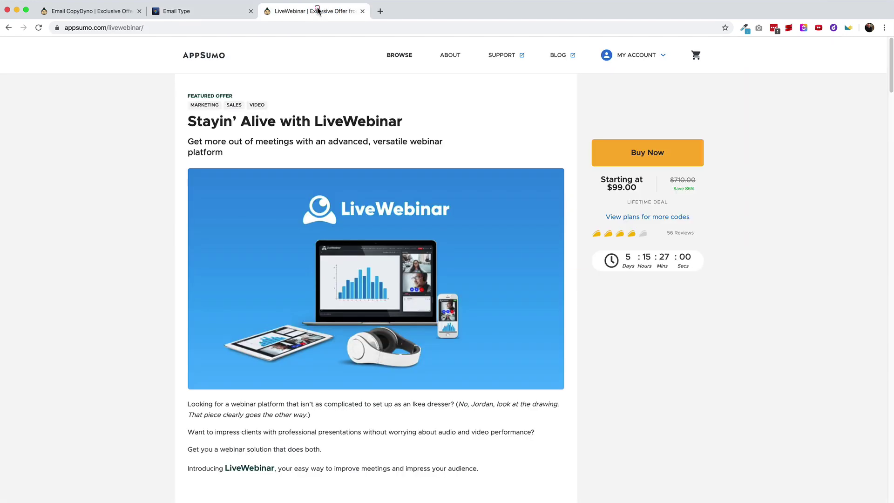
{"action": "scroll", "coordinate": [348, 221], "scroll_direction": "down", "scroll_amount": 3}
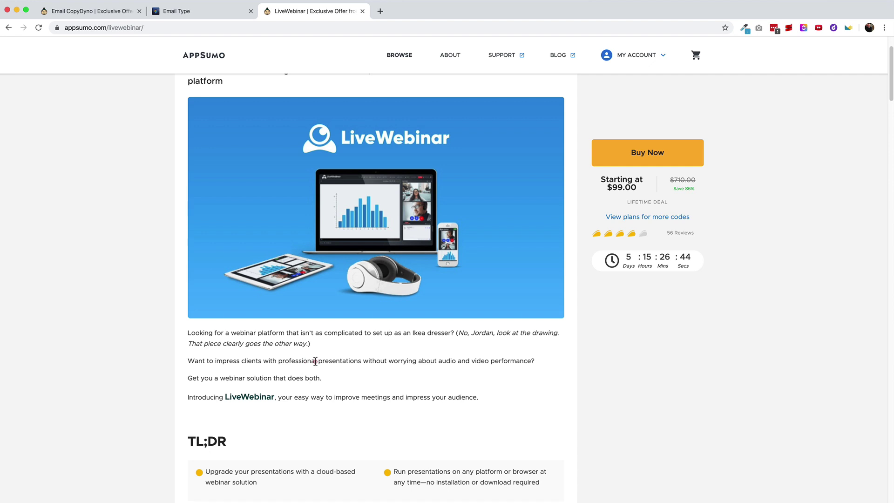
{"action": "left_click", "coordinate": [394, 363]}
{"action": "left_click_drag", "start_coordinate": [213, 360], "coordinate": [531, 363]}
{"action": "key", "text": "super+c"}
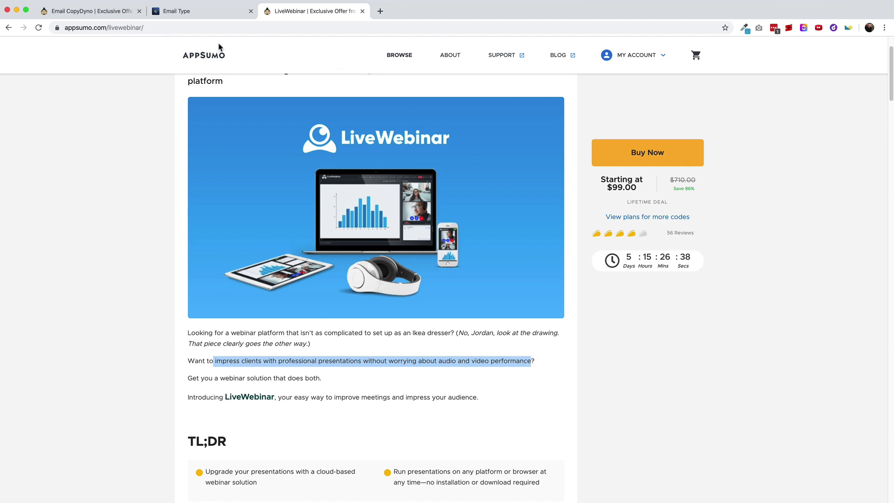
{"action": "left_click", "coordinate": [85, 11]}
Step: Paste the sales-page sentence into 'What does the product do?' and lowercase its first letter
{"action": "left_click", "coordinate": [189, 11]}
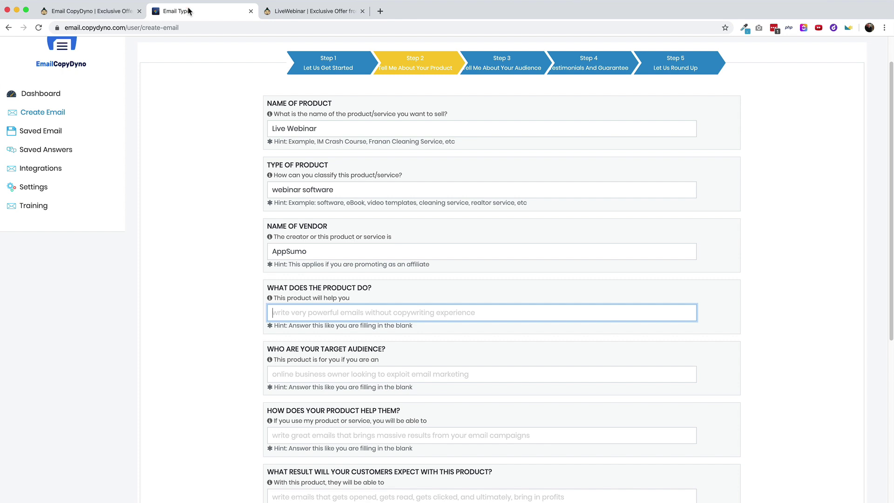
{"action": "key", "text": "super+v"}
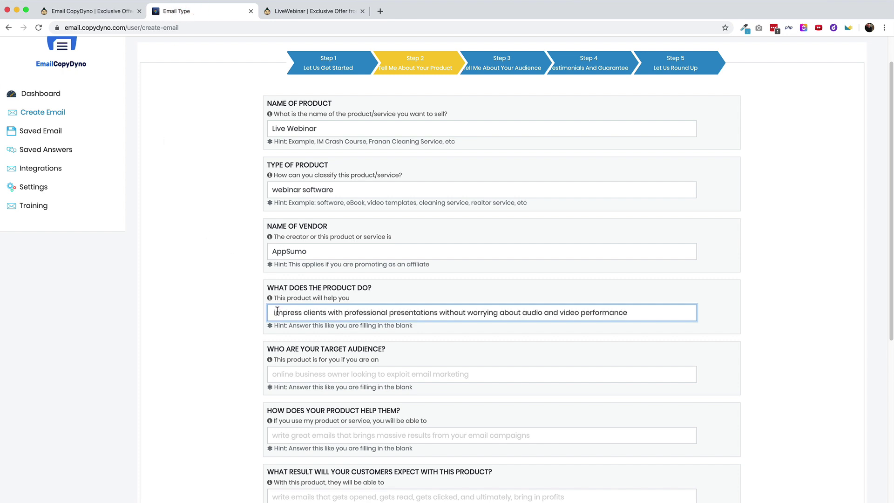
{"action": "left_click", "coordinate": [276, 311]}
{"action": "key", "text": "BackSpace"}
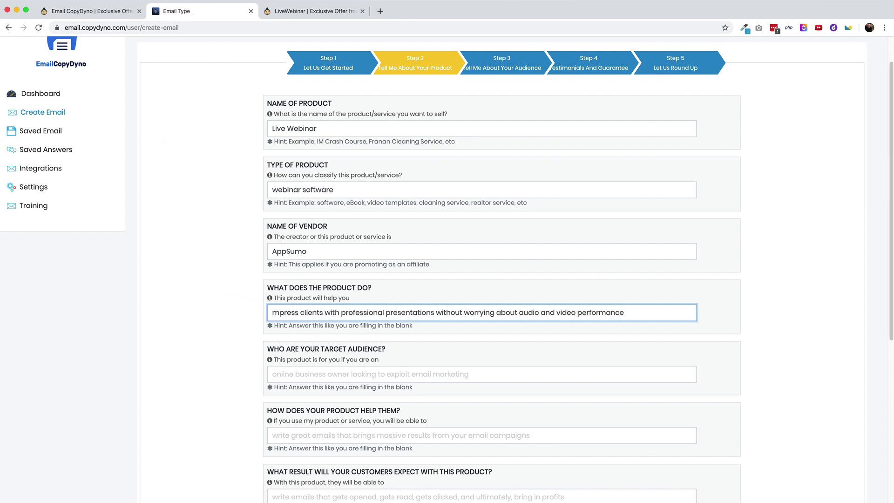
{"action": "type", "text": "i"}
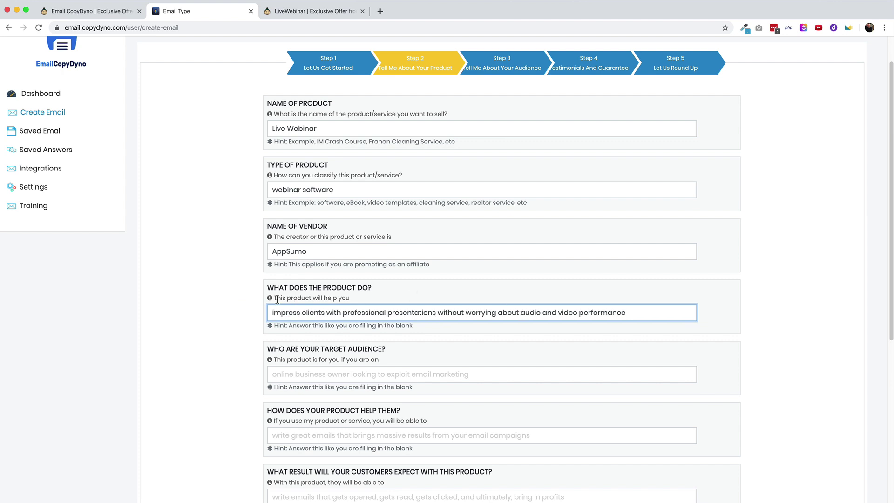
{"action": "left_click_drag", "start_coordinate": [278, 300], "coordinate": [338, 299]}
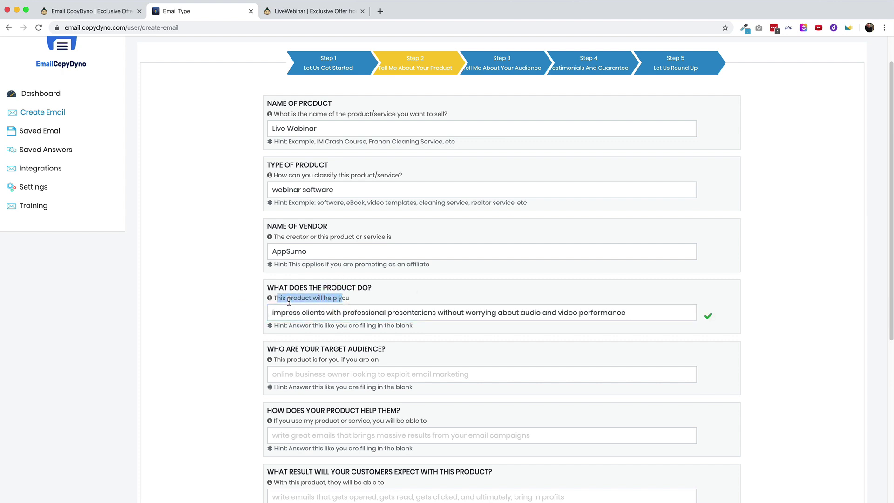
{"action": "left_click", "coordinate": [361, 301]}
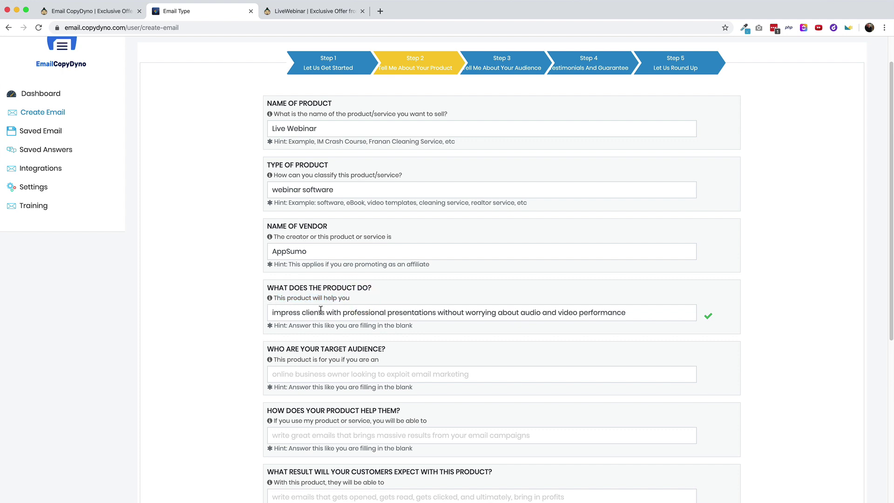
{"action": "left_click", "coordinate": [306, 312]}
Step: Copy the LiveWebinar TL;DR 'Great for' text into Target Audience, ending it with a period
{"action": "left_click", "coordinate": [293, 10]}
{"action": "scroll", "coordinate": [298, 275], "scroll_direction": "down", "scroll_amount": 5}
{"action": "left_click_drag", "start_coordinate": [426, 284], "coordinate": [538, 295]}
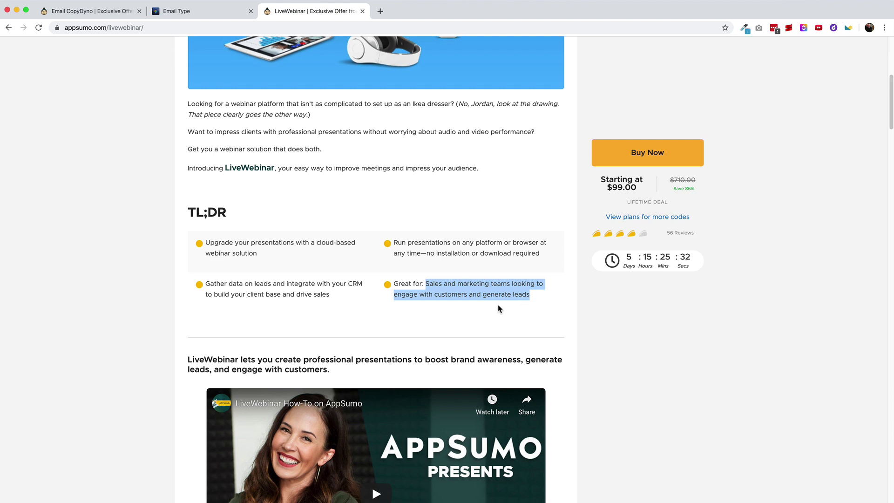
{"action": "left_click", "coordinate": [165, 11]}
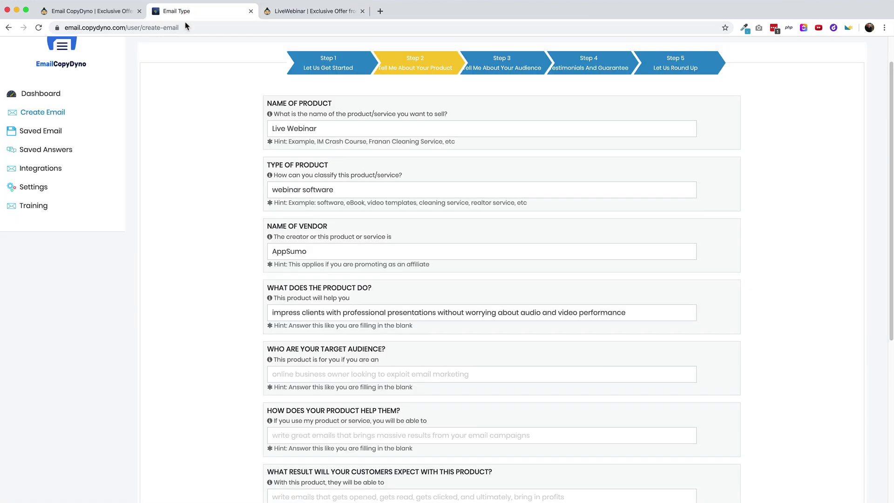
{"action": "left_click", "coordinate": [274, 374]}
{"action": "type", "text": "sales and marketing teams looking to engage with customers and generate leads"}
{"action": "left_click", "coordinate": [273, 372]}
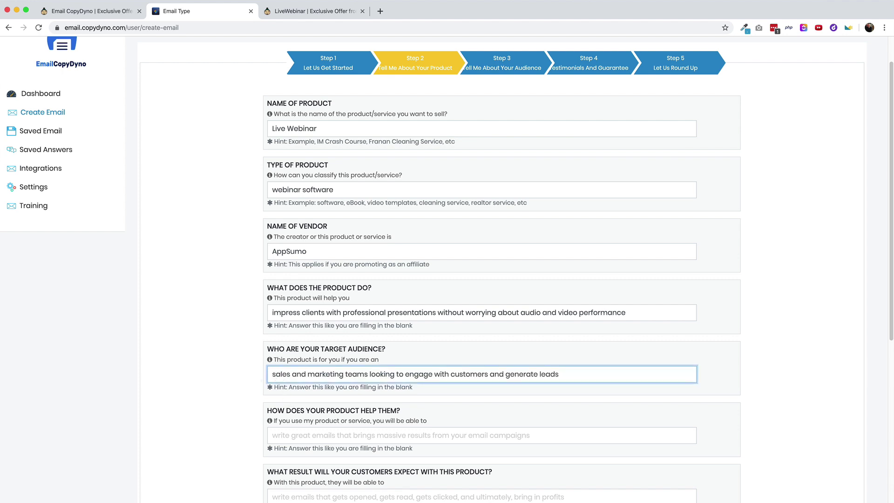
{"action": "left_click", "coordinate": [575, 371]}
{"action": "type", "text": "."}
Step: Answer that it offers a one-time payment and takes five minutes to set up a webinar
{"action": "left_click", "coordinate": [319, 316]}
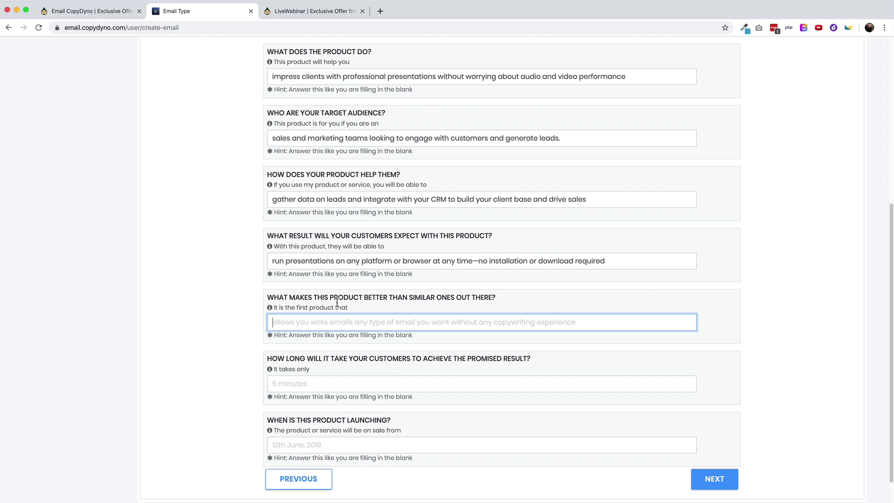
{"action": "type", "text": "offers a"}
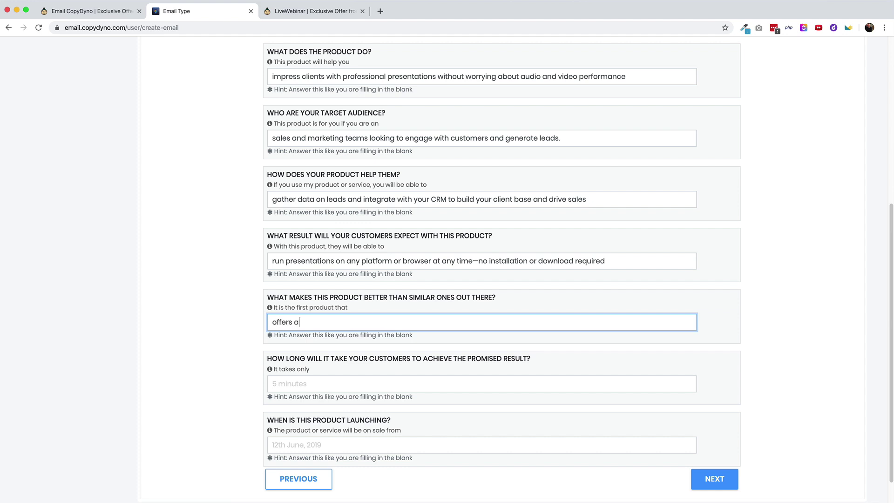
{"action": "type", "text": " one-time payment over a monthly "}
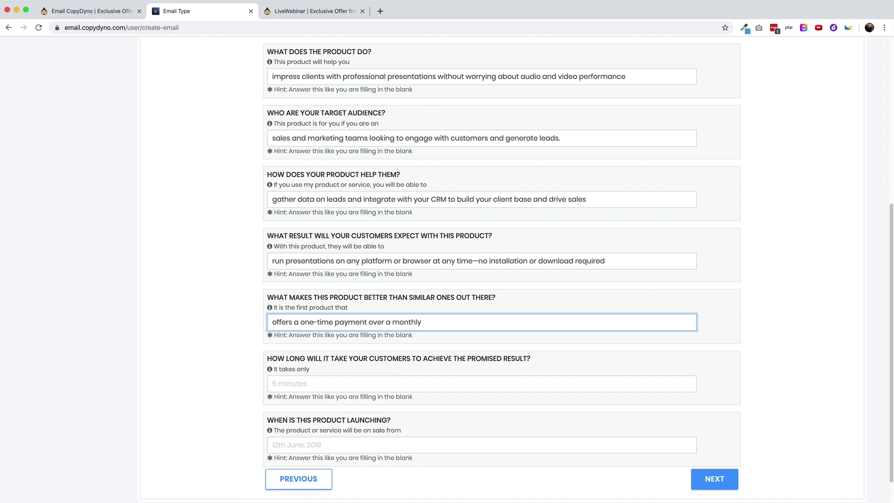
{"action": "type", "text": "cost."}
{"action": "key", "text": "Tab"}
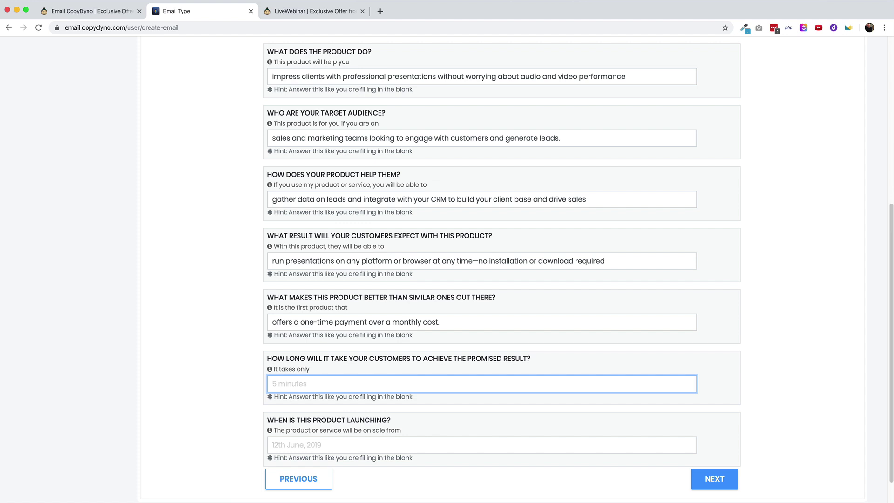
{"action": "type", "text": "five minutes to setup a new webinar."}
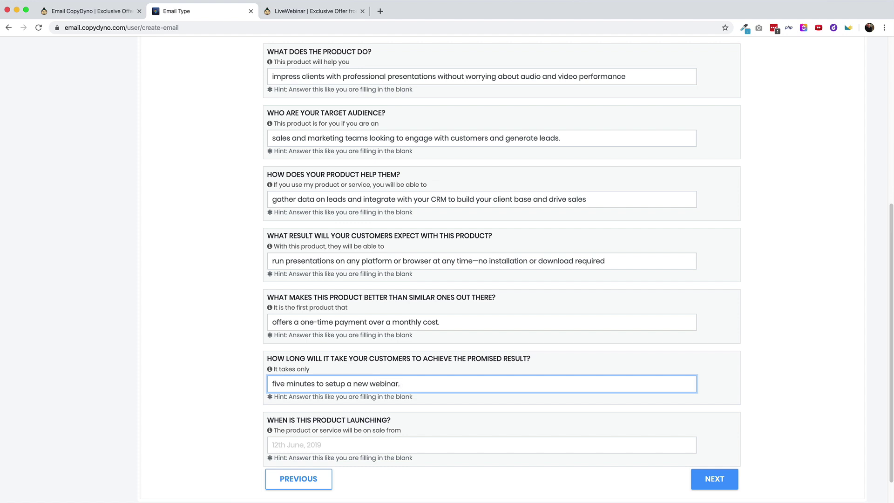
Step: Enter 'today until November 3rd' as the launch-date answer
{"action": "left_click", "coordinate": [298, 446]}
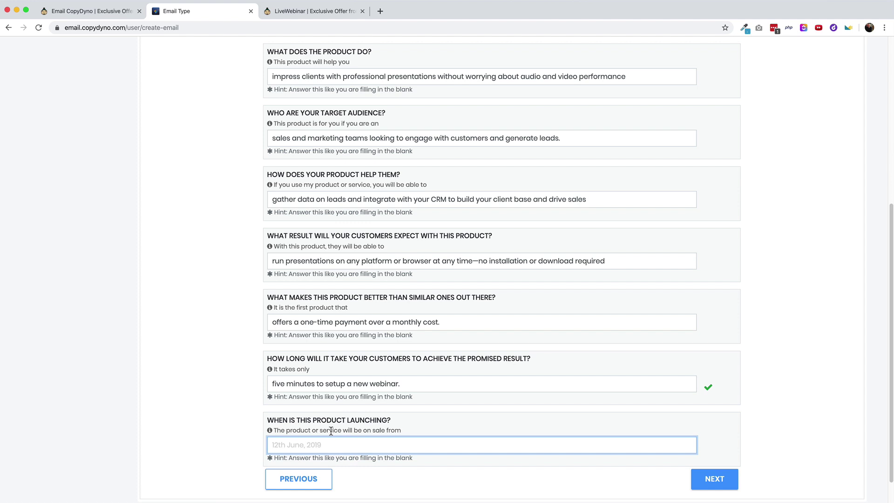
{"action": "left_click", "coordinate": [373, 442]}
{"action": "type", "text": "today until November 3rd."}
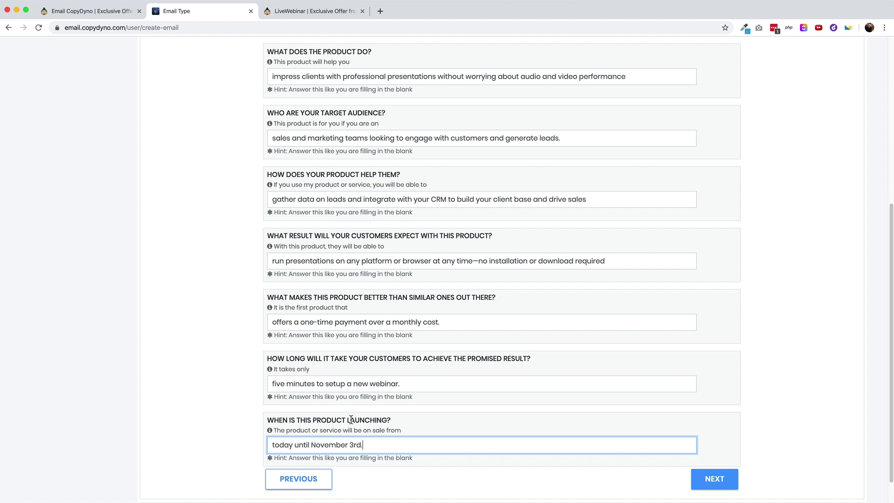
Step: Advance the form with NEXT to Step 3, the audience step
{"action": "scroll", "coordinate": [493, 451], "scroll_direction": "down", "scroll_amount": 1}
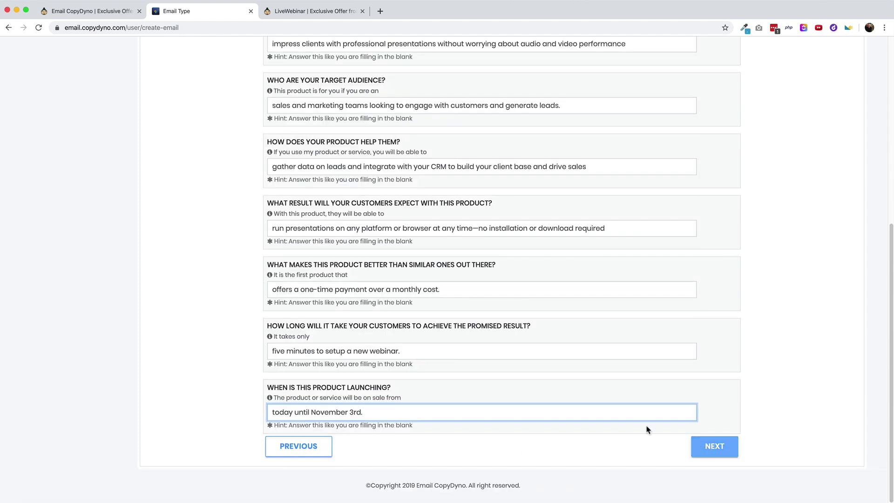
{"action": "scroll", "coordinate": [553, 415], "scroll_direction": "up", "scroll_amount": 10}
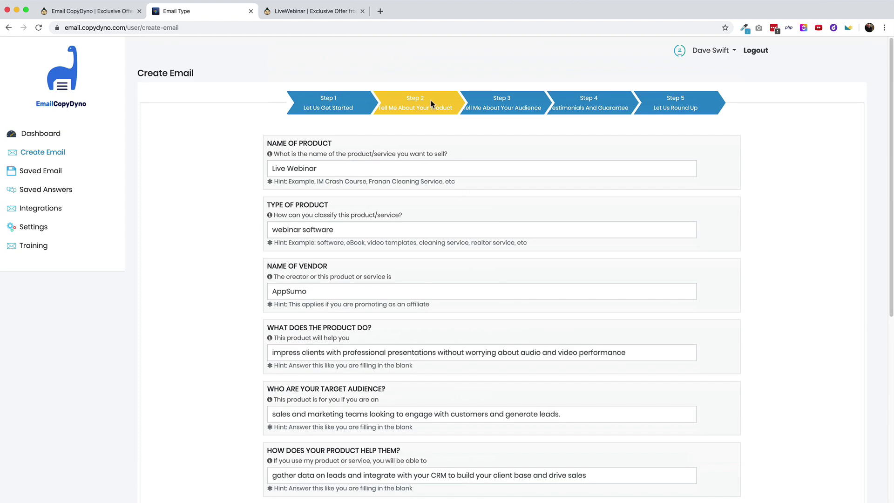
{"action": "scroll", "coordinate": [615, 410], "scroll_direction": "down", "scroll_amount": 7}
{"action": "left_click", "coordinate": [714, 453]}
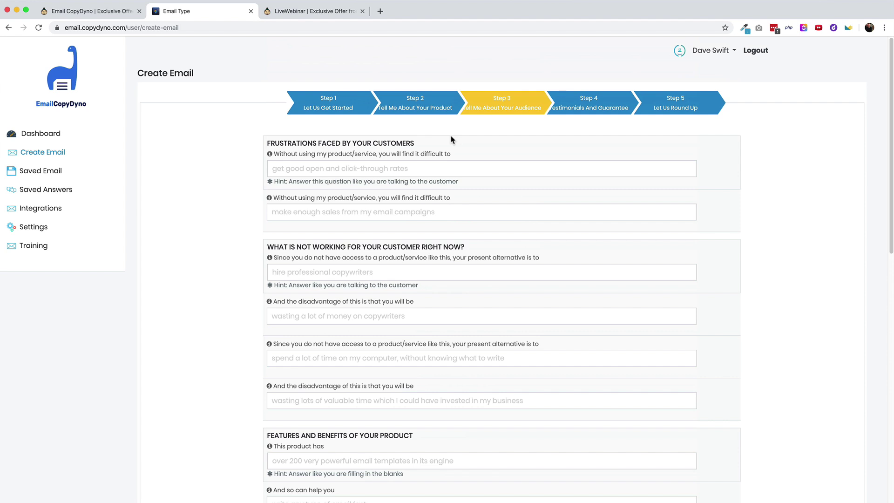
Step: Select the first customer-frustration field and bring up the LiveWebinar deal page
{"action": "left_click", "coordinate": [427, 187]}
{"action": "left_click", "coordinate": [368, 167]}
{"action": "key", "text": "ctrl+Tab"}
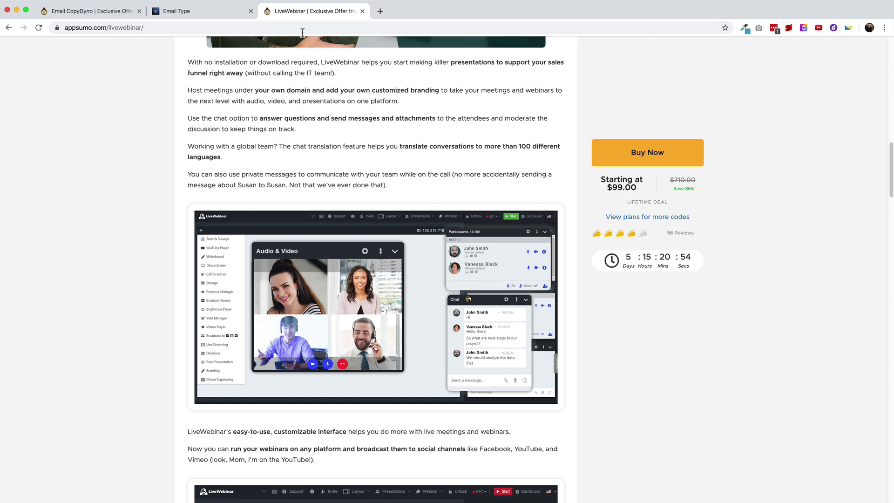
Step: Enter 'create a killer presentation without calling the IT' as the first customer frustration
{"action": "left_click", "coordinate": [196, 11]}
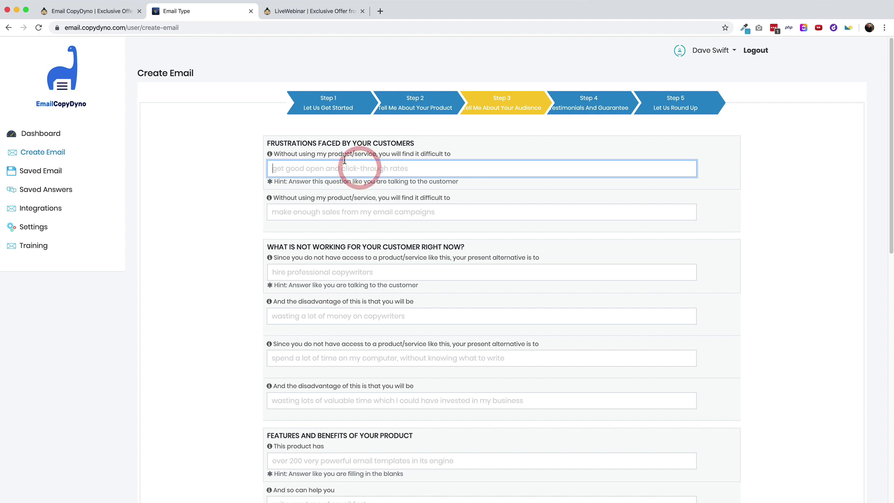
{"action": "type", "text": "create a killer presentation"}
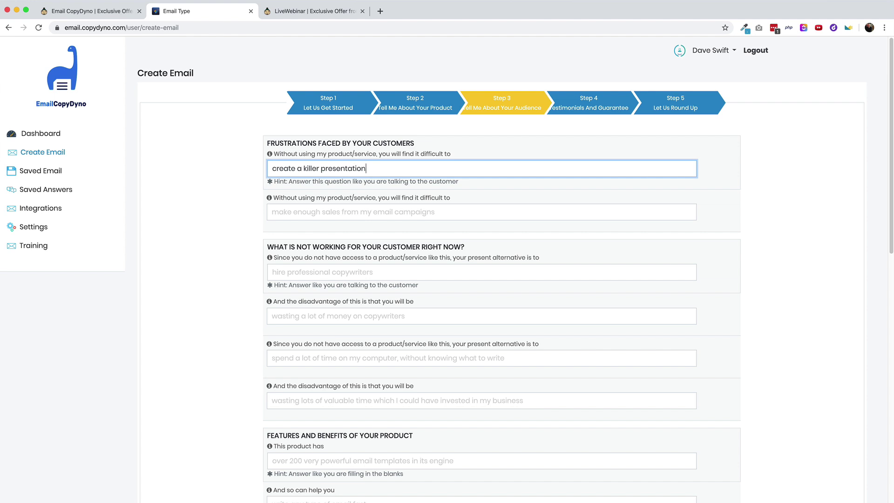
{"action": "type", "text": " without calling the IT"}
{"action": "left_click", "coordinate": [313, 11]}
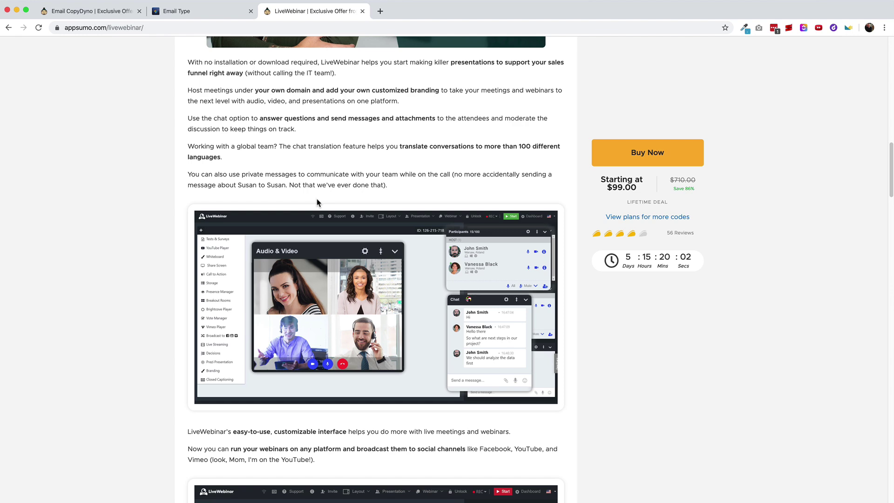
Step: Read further down the LiveWebinar features on AppSumo, then return to the email form
{"action": "scroll", "coordinate": [330, 248], "scroll_direction": "down", "scroll_amount": 5}
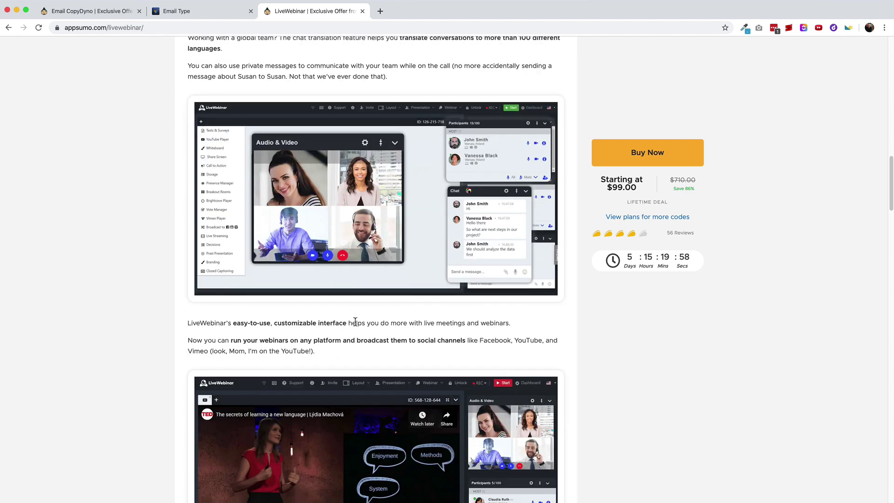
{"action": "scroll", "coordinate": [355, 327], "scroll_direction": "down", "scroll_amount": 1}
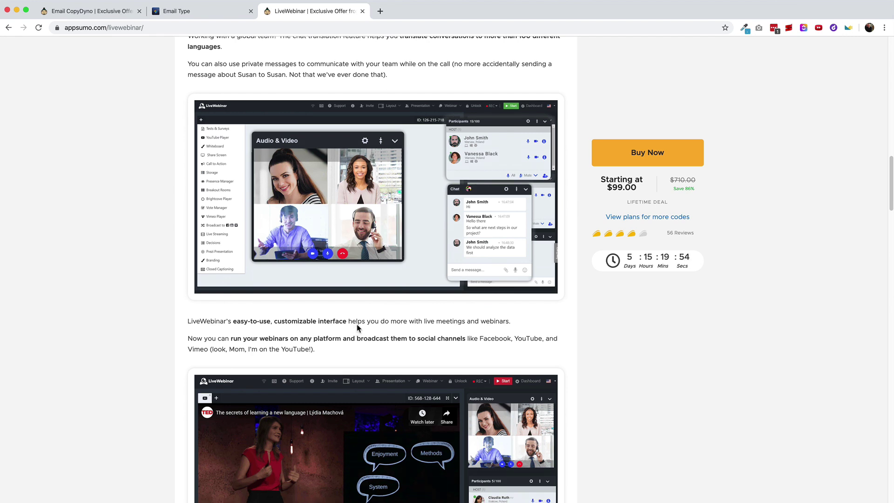
{"action": "scroll", "coordinate": [357, 328], "scroll_direction": "down", "scroll_amount": 1}
{"action": "scroll", "coordinate": [373, 331], "scroll_direction": "down", "scroll_amount": 1}
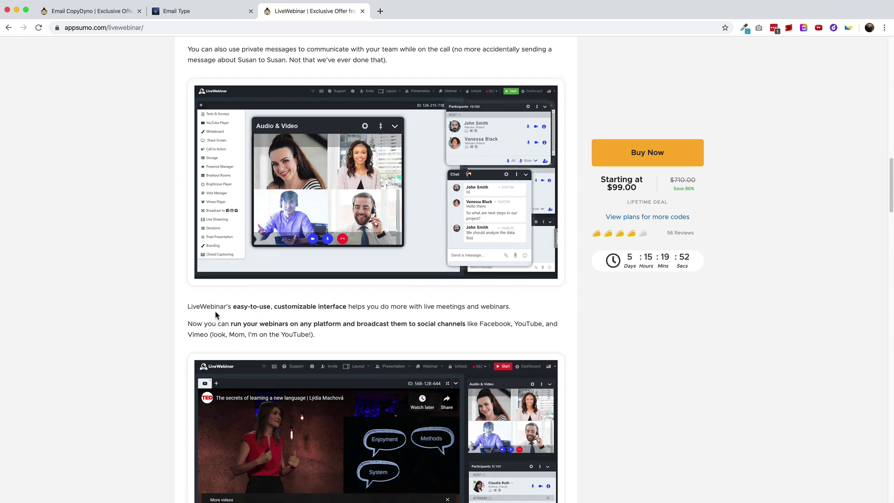
{"action": "scroll", "coordinate": [326, 316], "scroll_direction": "down", "scroll_amount": 3}
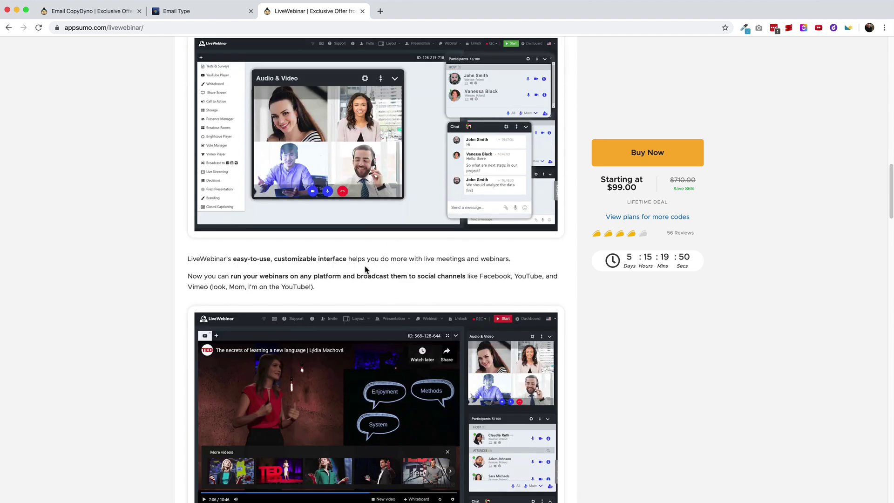
{"action": "scroll", "coordinate": [326, 267], "scroll_direction": "down", "scroll_amount": 1}
{"action": "scroll", "coordinate": [298, 263], "scroll_direction": "down", "scroll_amount": 5}
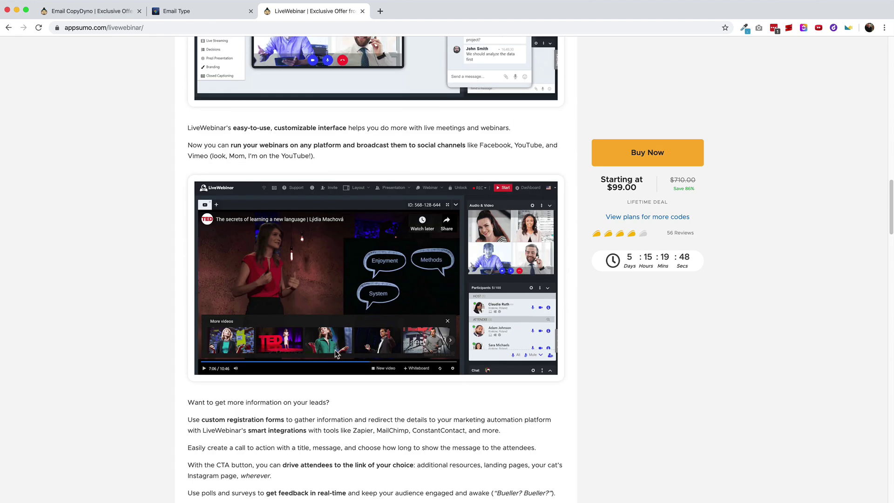
{"action": "key", "text": "ctrl+shift+Tab"}
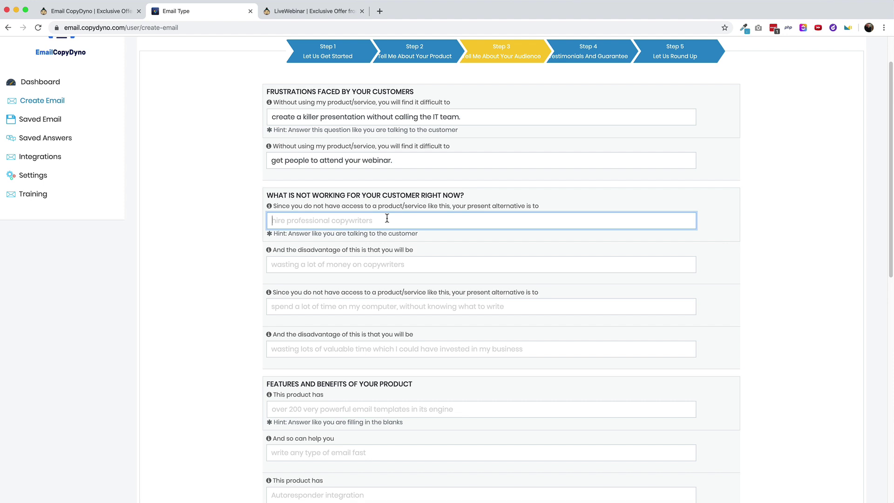
Step: Give 'sent email blasts or social posts.' as the alternative and 'unable to answer peoples questions in real tim' as its drawback
{"action": "type", "text": "sent email blasts"}
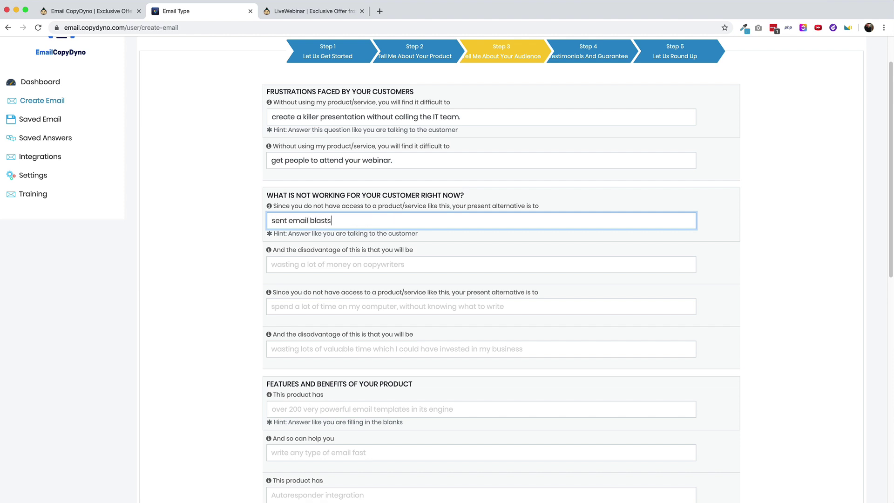
{"action": "type", "text": " or social posts."}
{"action": "left_click", "coordinate": [339, 265]}
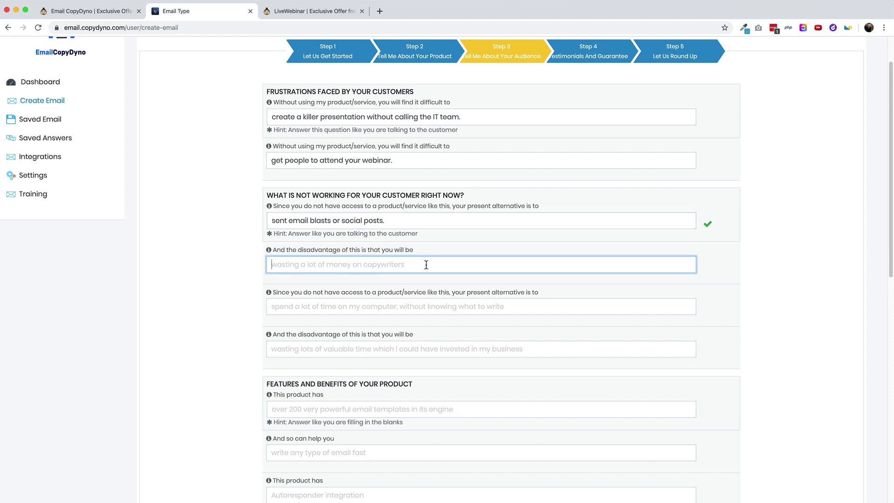
{"action": "type", "text": "unable to answer peoples "}
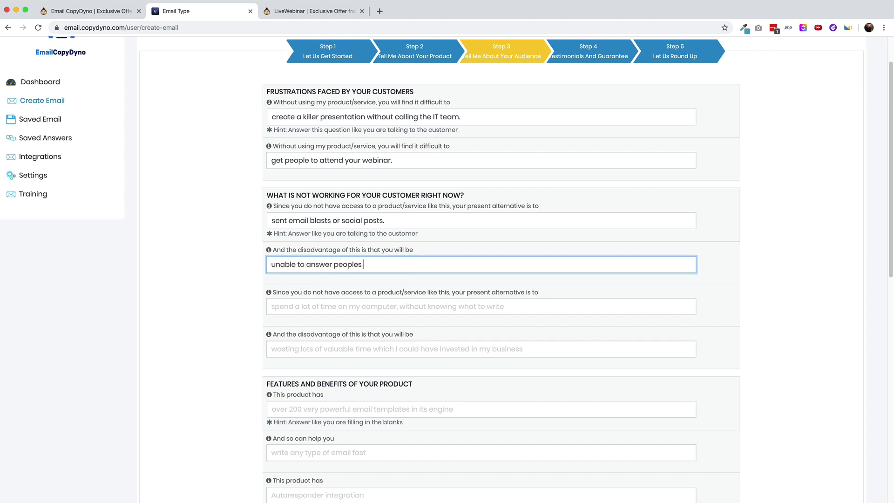
{"action": "type", "text": "questions in real tim"}
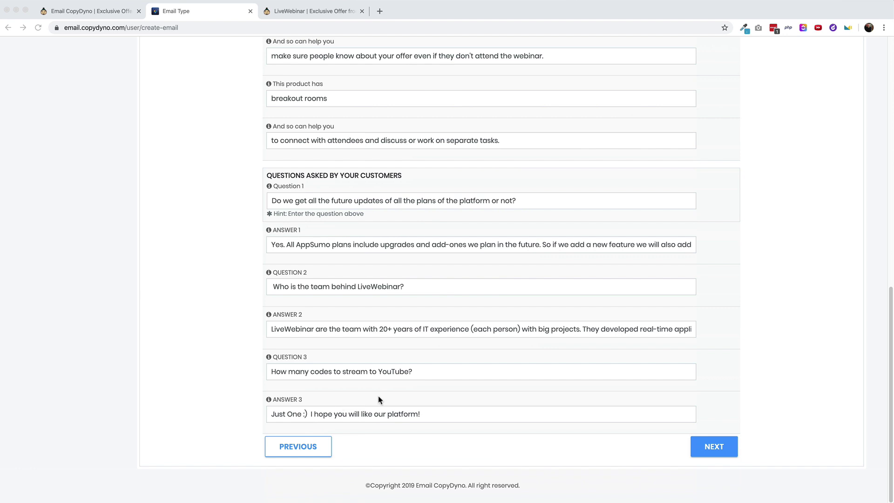
{"action": "left_click", "coordinate": [705, 449]}
Step: Advance to Step 4 and set the guarantee to '60 days.'
{"action": "left_click", "coordinate": [713, 455]}
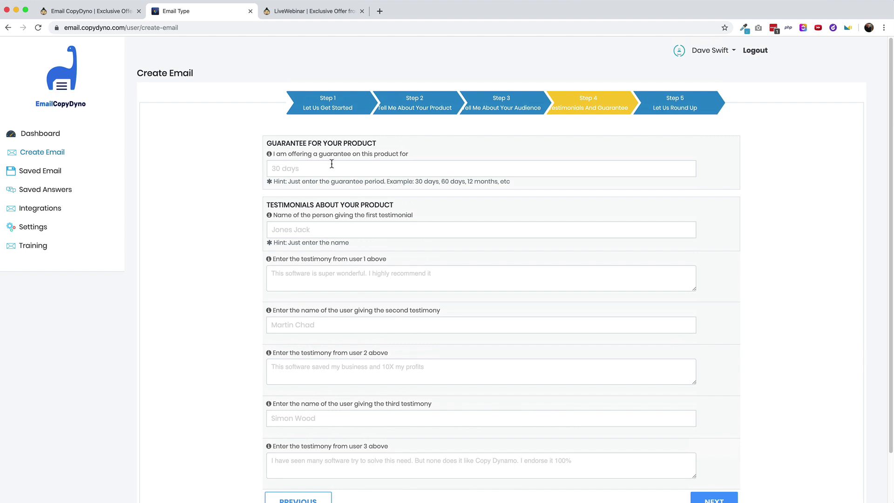
{"action": "left_click", "coordinate": [356, 165]}
{"action": "type", "text": "60 days."}
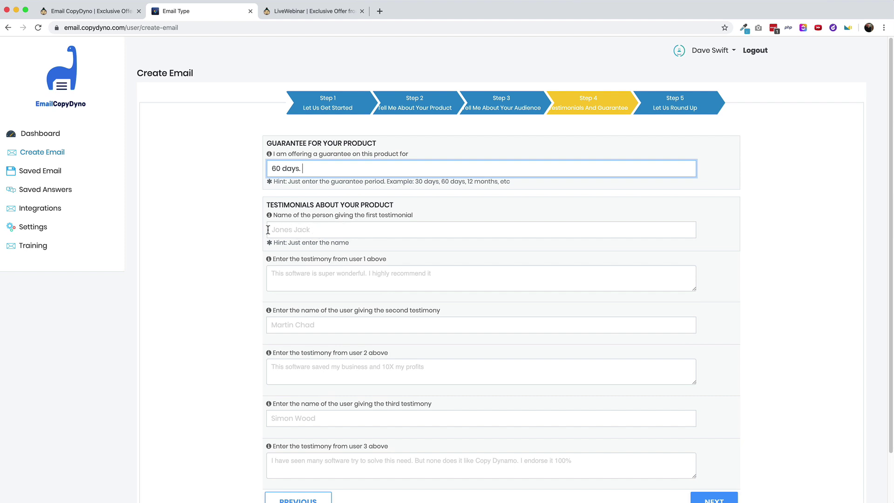
Step: Fill in three customer testimonials, each with the reviewer's name and review text
{"action": "left_click", "coordinate": [278, 275]}
{"action": "scroll", "coordinate": [292, 277], "scroll_direction": "down", "scroll_amount": 2}
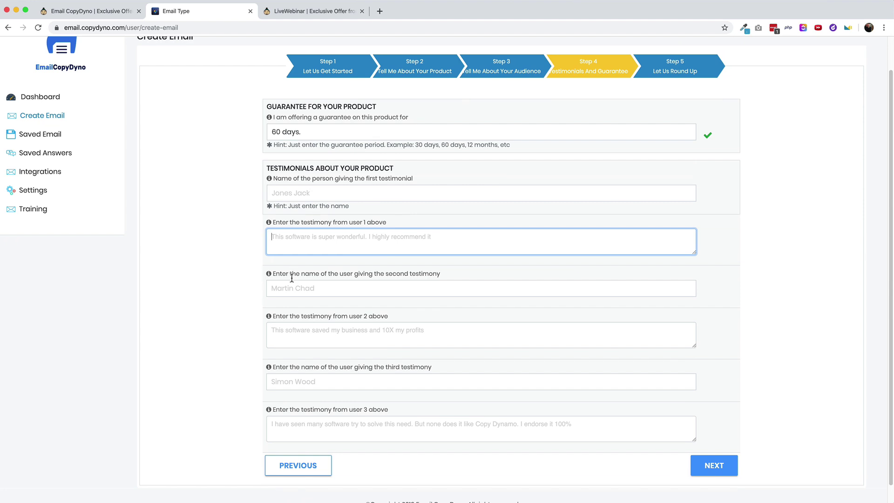
{"action": "scroll", "coordinate": [294, 279], "scroll_direction": "down", "scroll_amount": 1}
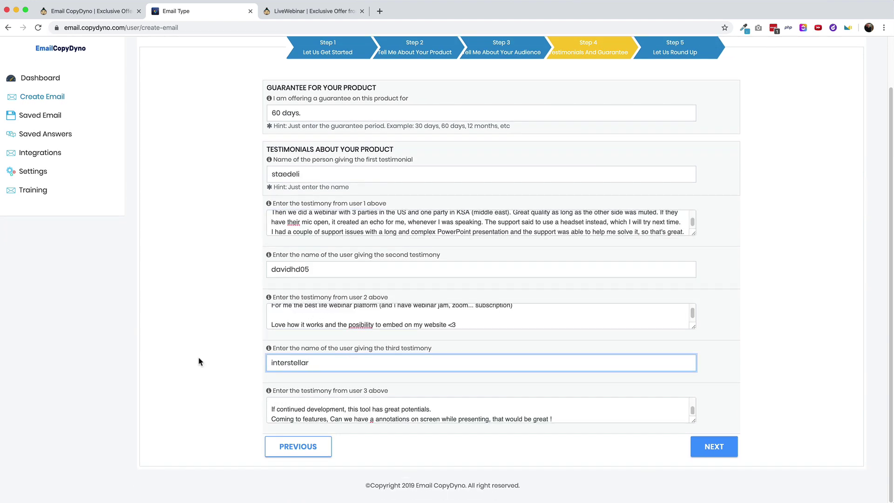
{"action": "left_click", "coordinate": [199, 360]}
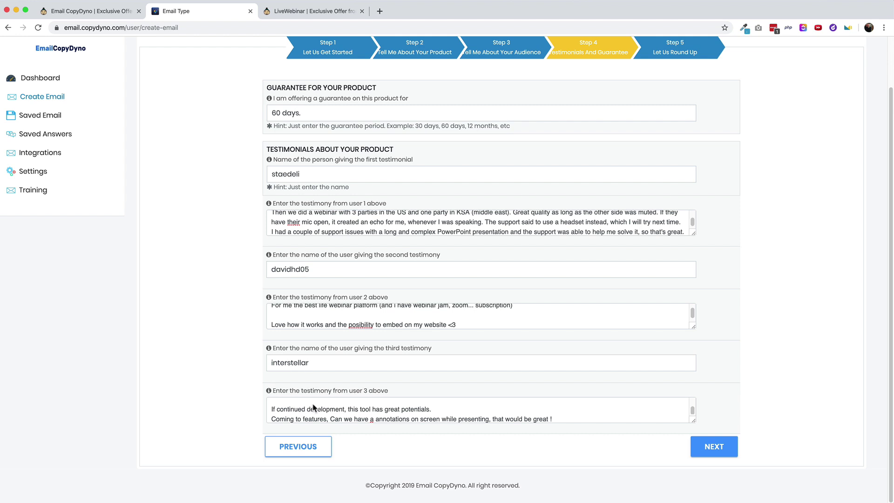
Step: Move to the Step 5 round-up and click Write Email Sequence to generate the five emails
{"action": "left_click", "coordinate": [701, 448]}
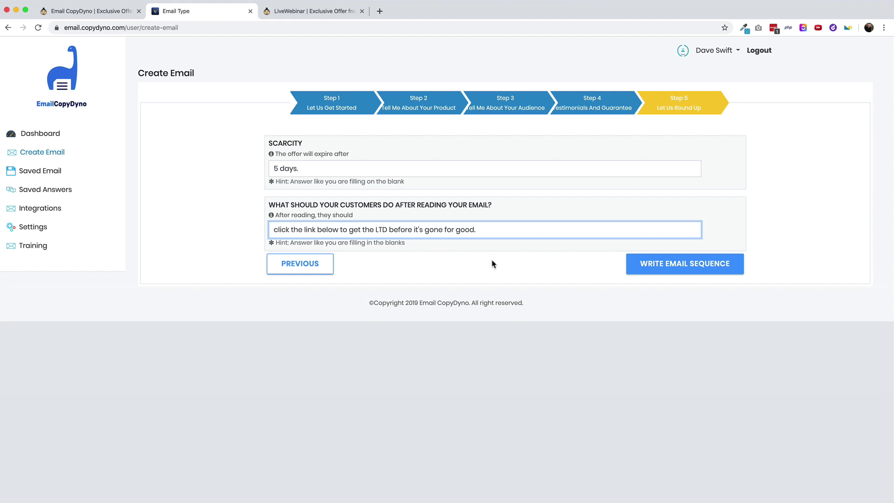
{"action": "left_click", "coordinate": [670, 267]}
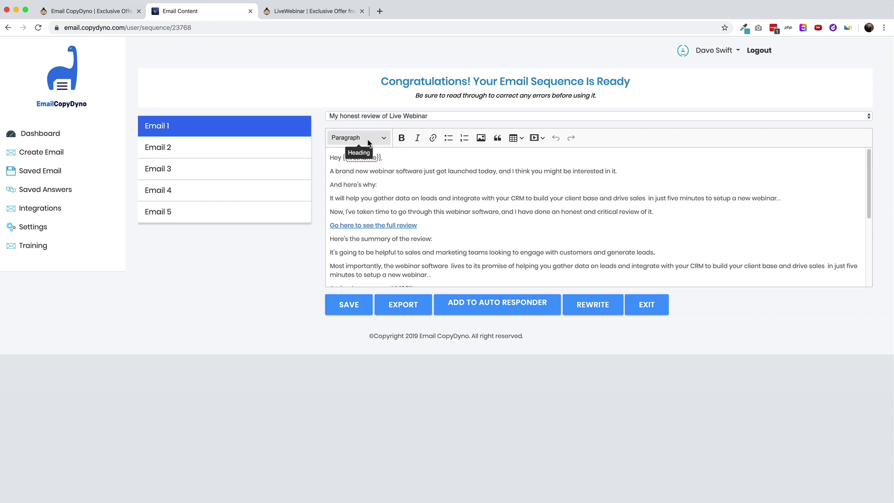
Step: Open Email 2 and browse its alternative subject lines
{"action": "left_click", "coordinate": [285, 149]}
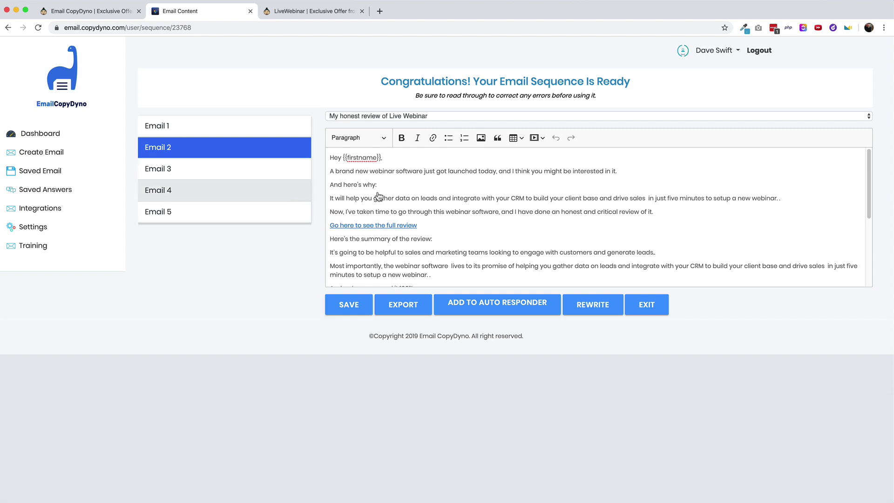
{"action": "left_click", "coordinate": [343, 117]}
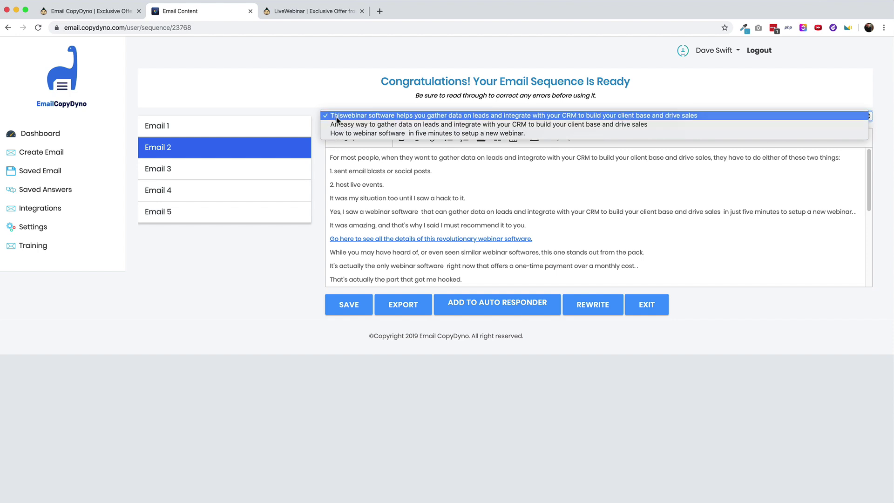
{"action": "left_click", "coordinate": [343, 116]}
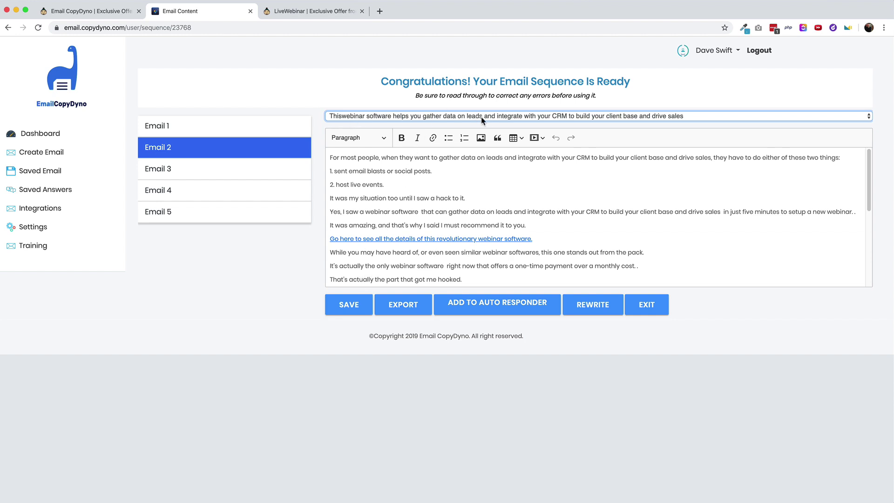
{"action": "left_click", "coordinate": [387, 116]}
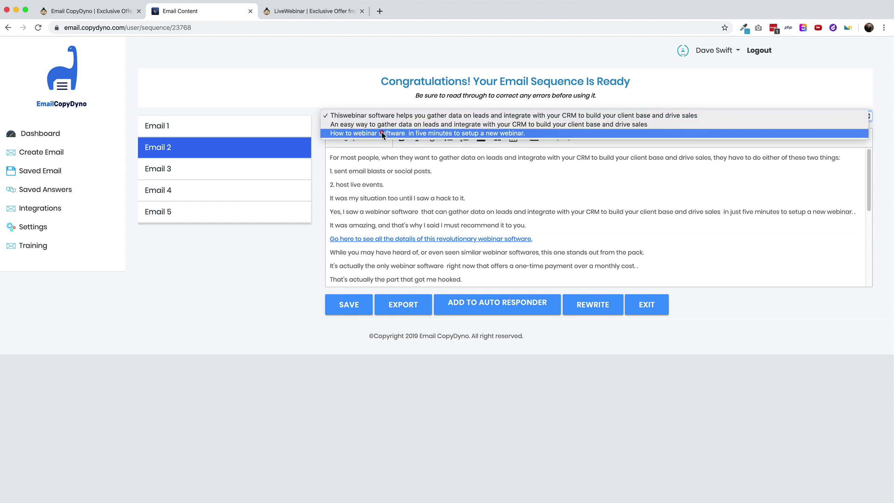
{"action": "left_click", "coordinate": [381, 133]}
Step: Pick the third subject line for Email 2, then check Email 3's subject options, keeping its current one
{"action": "left_click", "coordinate": [409, 133]}
{"action": "left_click", "coordinate": [218, 171]}
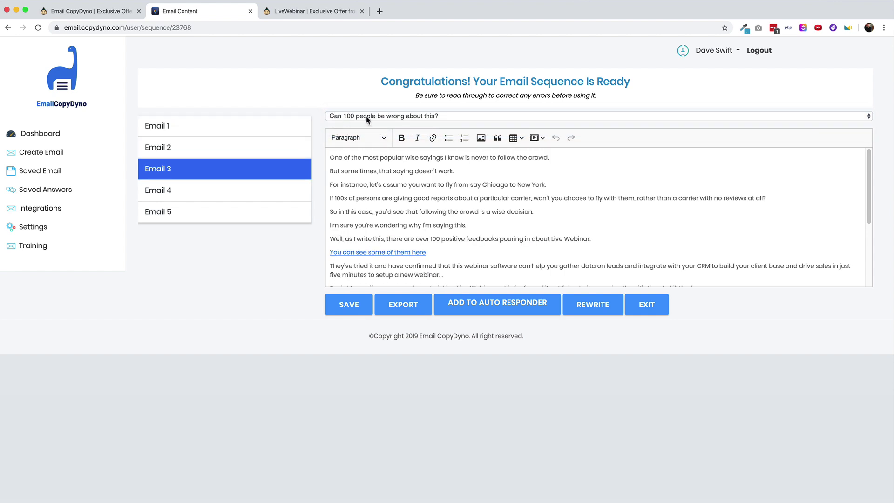
{"action": "left_click", "coordinate": [407, 116]}
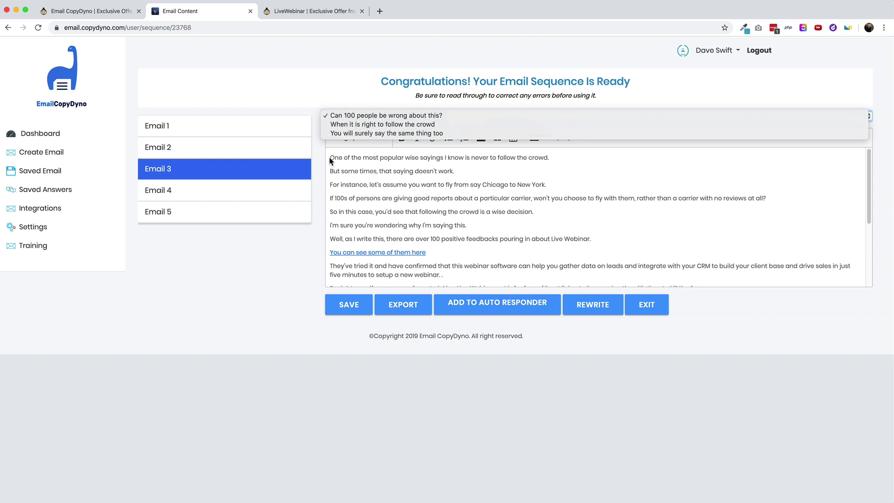
{"action": "key", "text": "Up"}
{"action": "key", "text": "Up"}
{"action": "key", "text": "Return"}
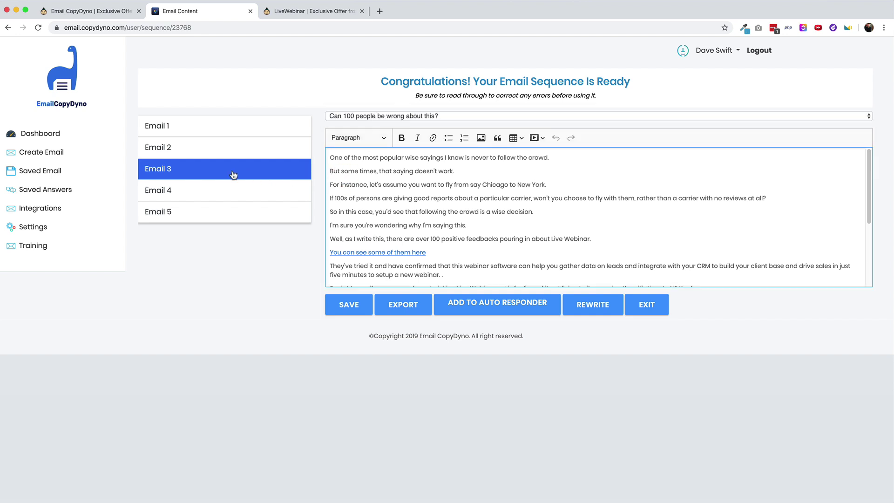
Step: Review Emails 4 and 5, checking Email 5's subject-line alternatives without changing them
{"action": "left_click", "coordinate": [197, 189]}
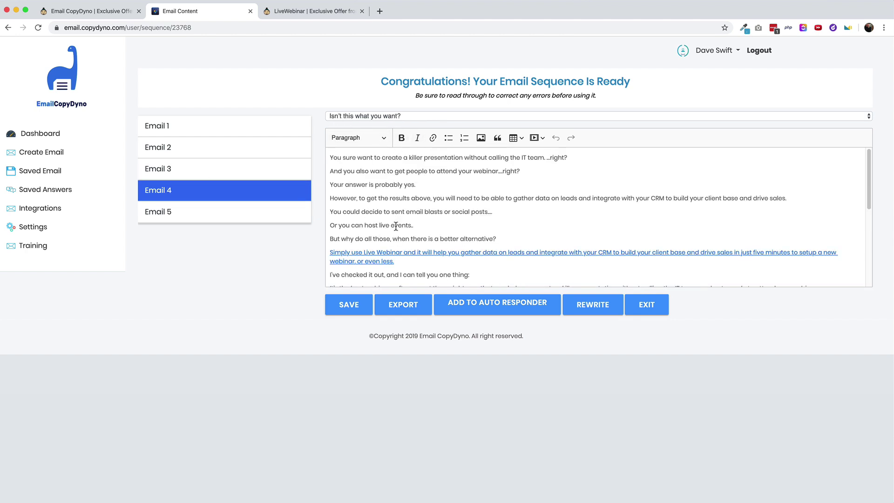
{"action": "left_click", "coordinate": [181, 217]}
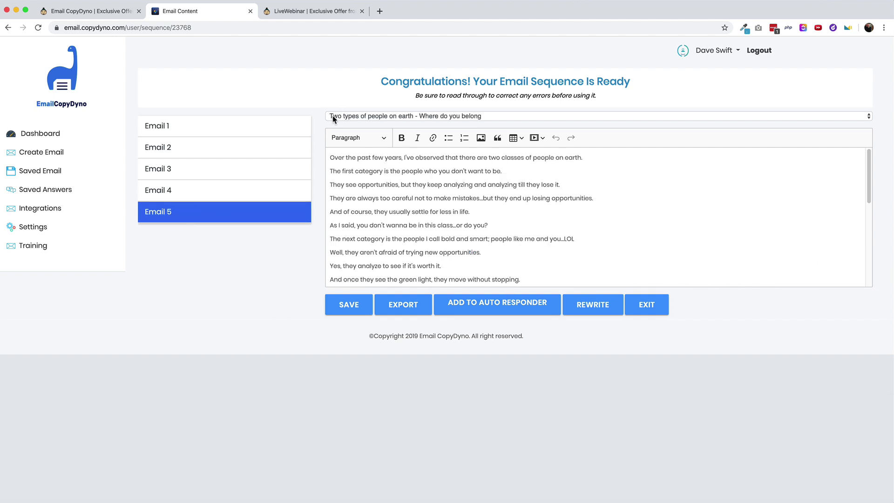
{"action": "left_click", "coordinate": [432, 118]}
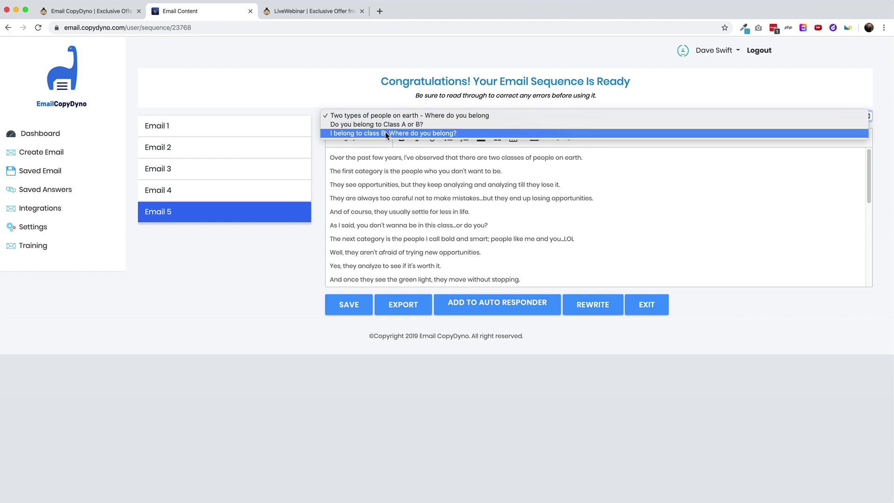
{"action": "left_click", "coordinate": [415, 171]}
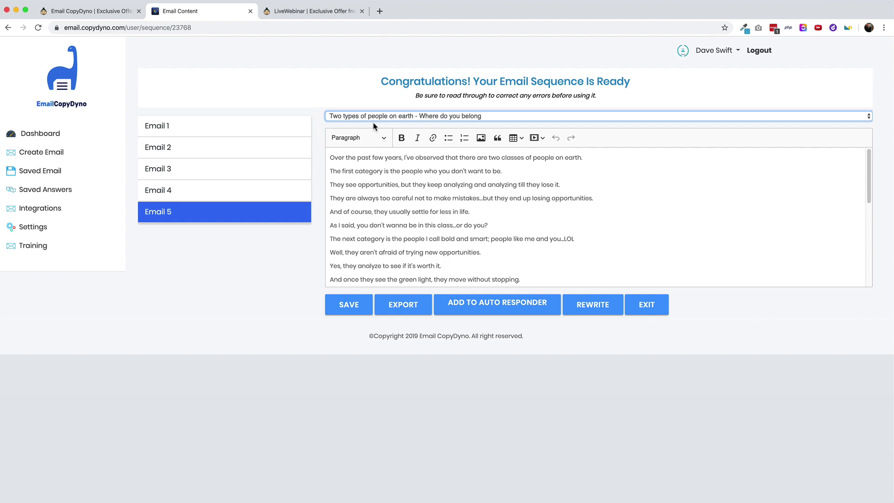
Step: Reopen Email 1, 'My honest review of Live Webinar', in the editor
{"action": "left_click", "coordinate": [246, 122]}
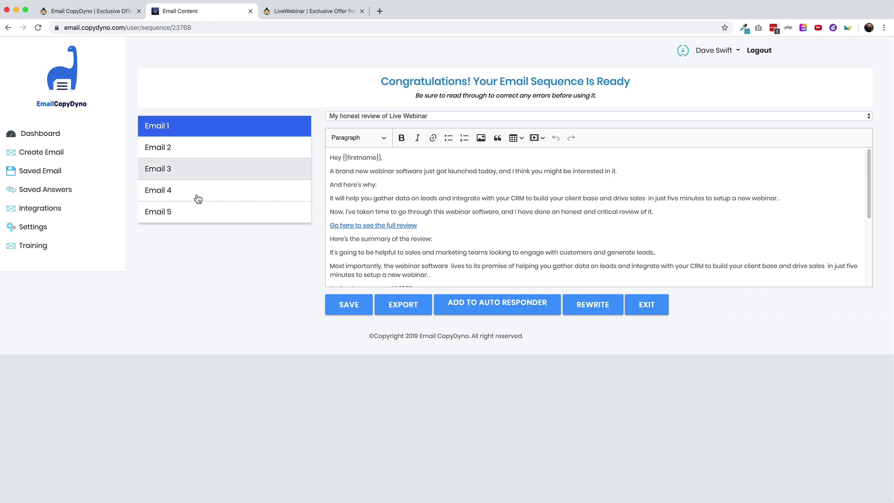
{"action": "left_click_drag", "start_coordinate": [342, 158], "coordinate": [378, 156]}
{"action": "left_click", "coordinate": [345, 167]}
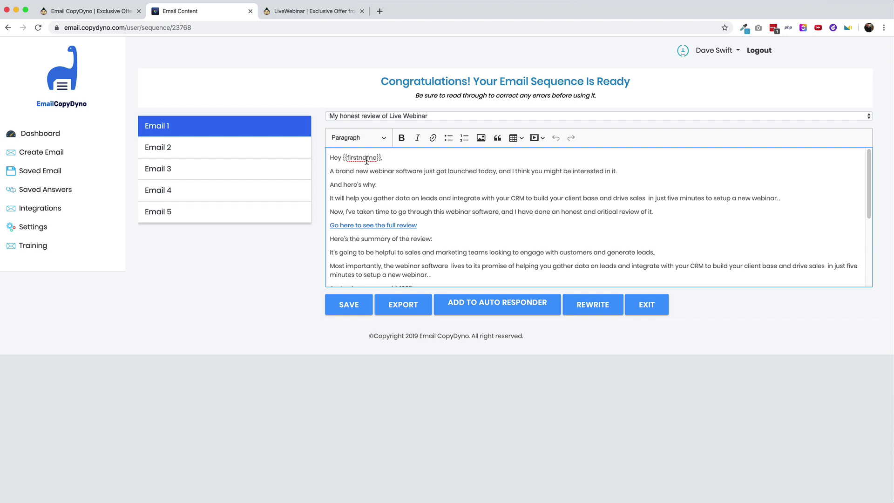
{"action": "left_click", "coordinate": [379, 172]}
{"action": "scroll", "coordinate": [379, 172], "scroll_direction": "down", "scroll_amount": 1}
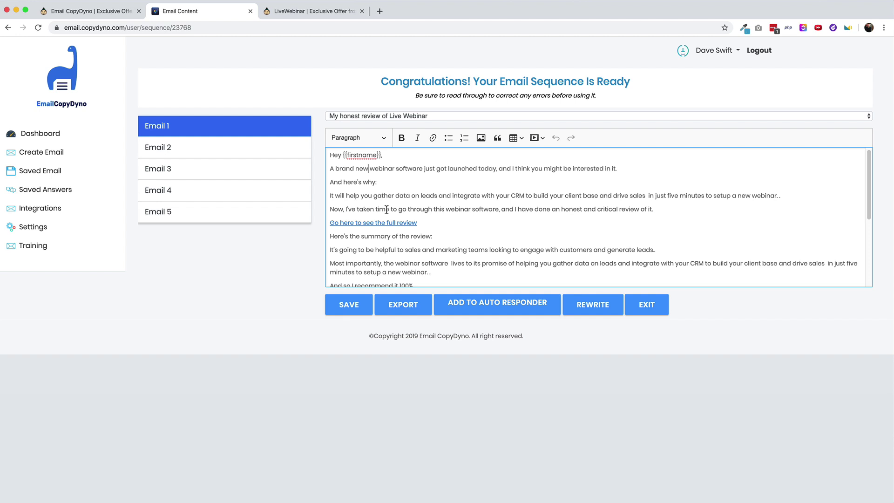
{"action": "left_click", "coordinate": [373, 223]}
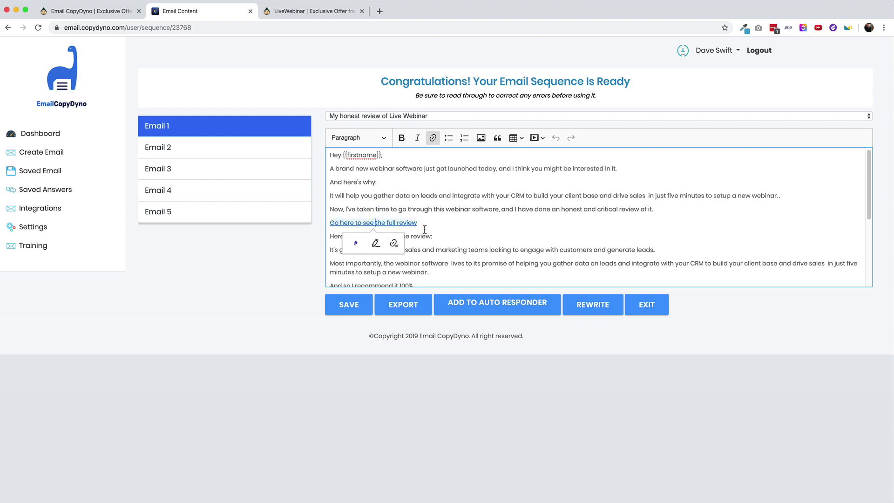
{"action": "left_click", "coordinate": [440, 222]}
{"action": "left_click", "coordinate": [450, 237]}
{"action": "scroll", "coordinate": [448, 236], "scroll_direction": "down", "scroll_amount": 2}
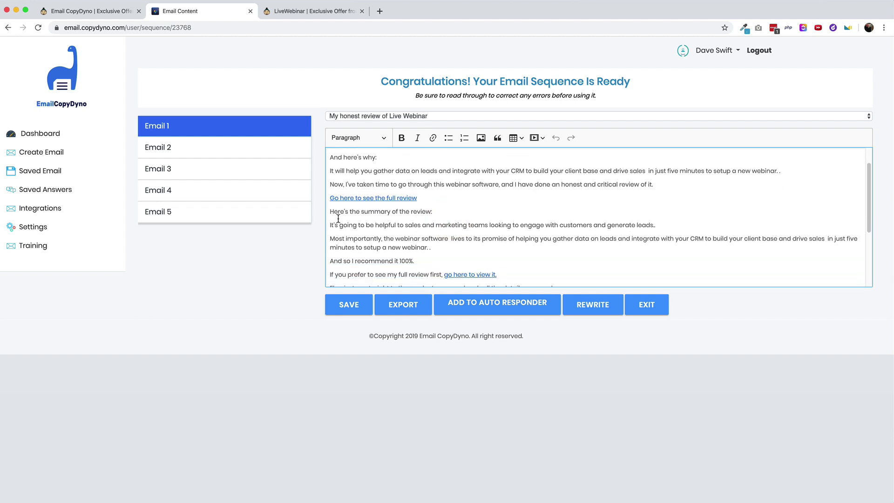
{"action": "scroll", "coordinate": [430, 237], "scroll_direction": "down", "scroll_amount": 1}
{"action": "scroll", "coordinate": [401, 242], "scroll_direction": "down", "scroll_amount": 1}
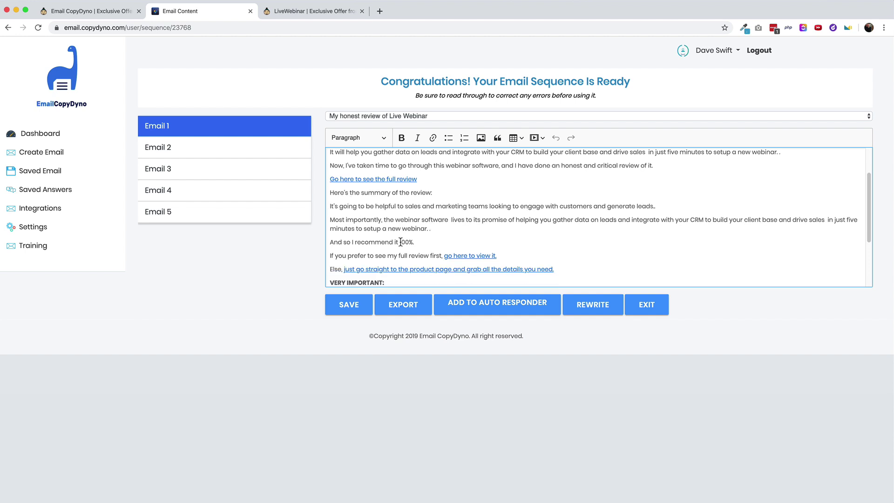
{"action": "scroll", "coordinate": [414, 246], "scroll_direction": "down", "scroll_amount": 1}
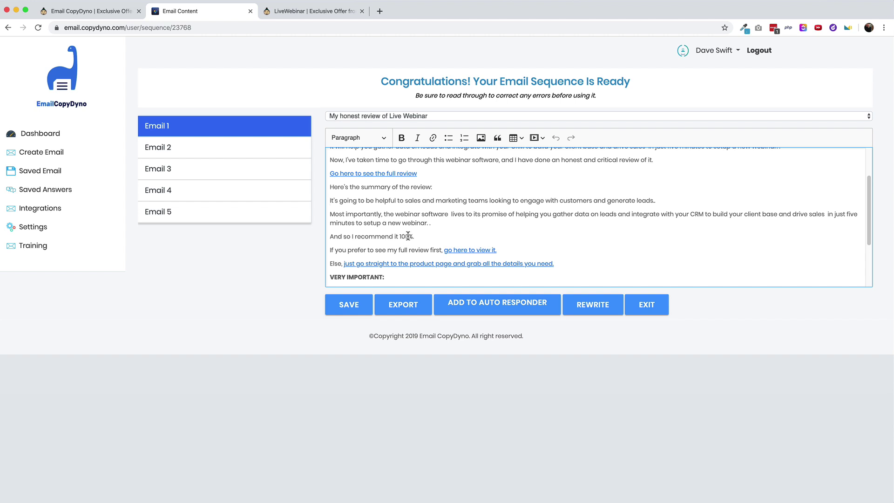
{"action": "scroll", "coordinate": [411, 243], "scroll_direction": "down", "scroll_amount": 2}
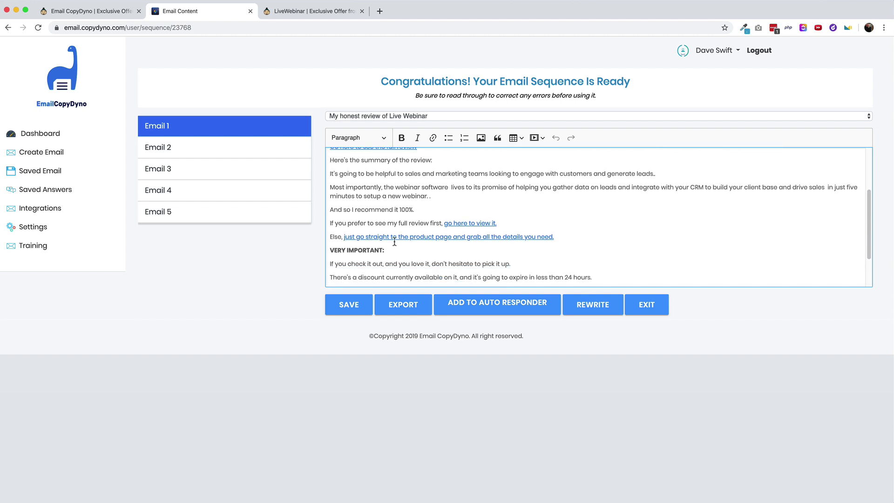
{"action": "scroll", "coordinate": [395, 243], "scroll_direction": "down", "scroll_amount": 3}
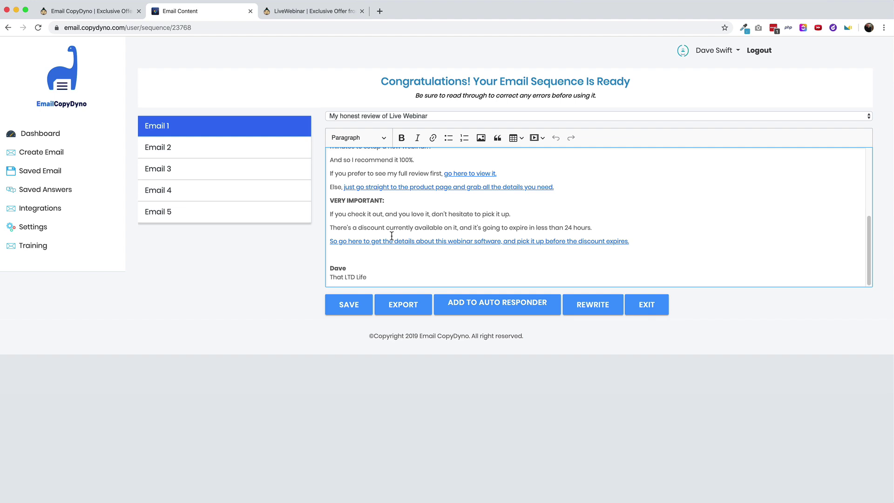
{"action": "left_click", "coordinate": [438, 235]}
Step: Load Email 5, 'Two types of people on earth', and inspect its closing call-to-action link
{"action": "left_click", "coordinate": [456, 167]}
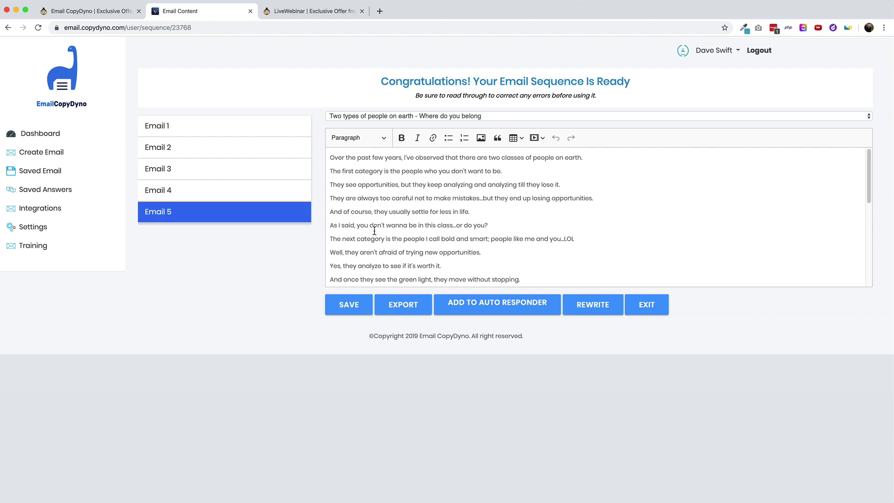
Step: Read through Email 5's body text from top to bottom in the editor
{"action": "left_click", "coordinate": [429, 231]}
{"action": "scroll", "coordinate": [429, 237], "scroll_direction": "down", "scroll_amount": 1}
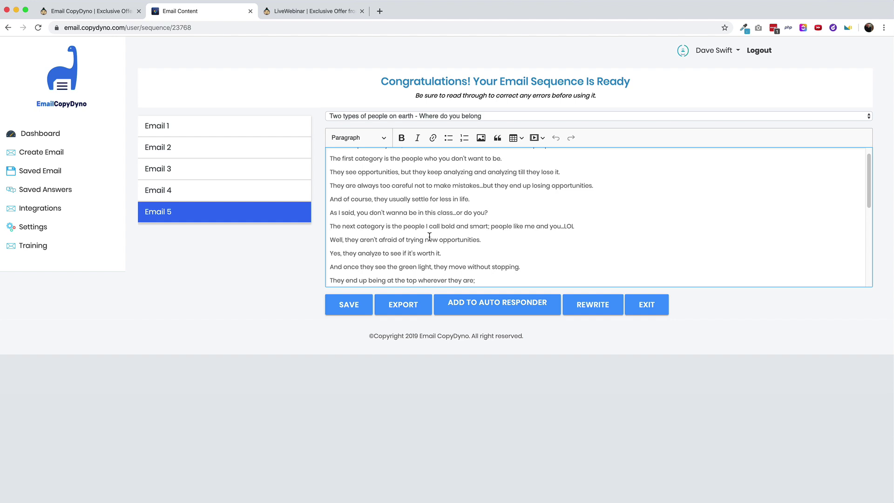
{"action": "scroll", "coordinate": [432, 231], "scroll_direction": "down", "scroll_amount": 1}
{"action": "scroll", "coordinate": [437, 226], "scroll_direction": "up", "scroll_amount": 2}
{"action": "scroll", "coordinate": [436, 226], "scroll_direction": "down", "scroll_amount": 3}
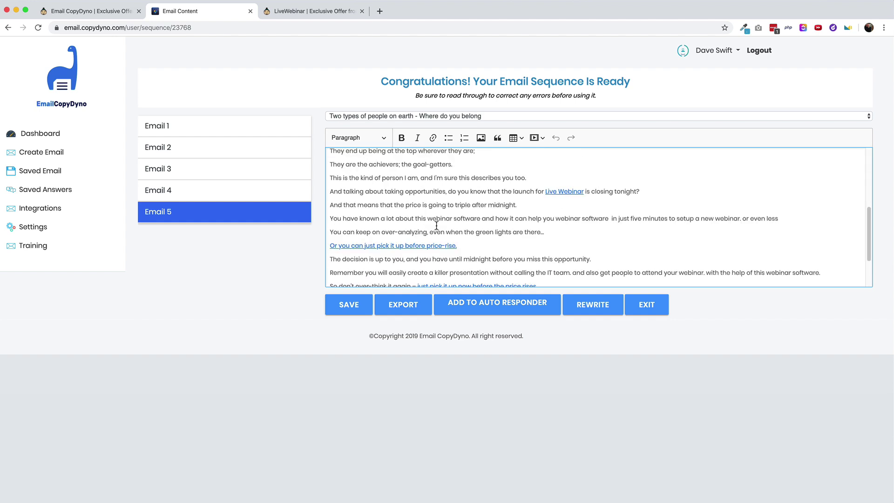
{"action": "scroll", "coordinate": [435, 229], "scroll_direction": "down", "scroll_amount": 1}
{"action": "left_click", "coordinate": [46, 209]}
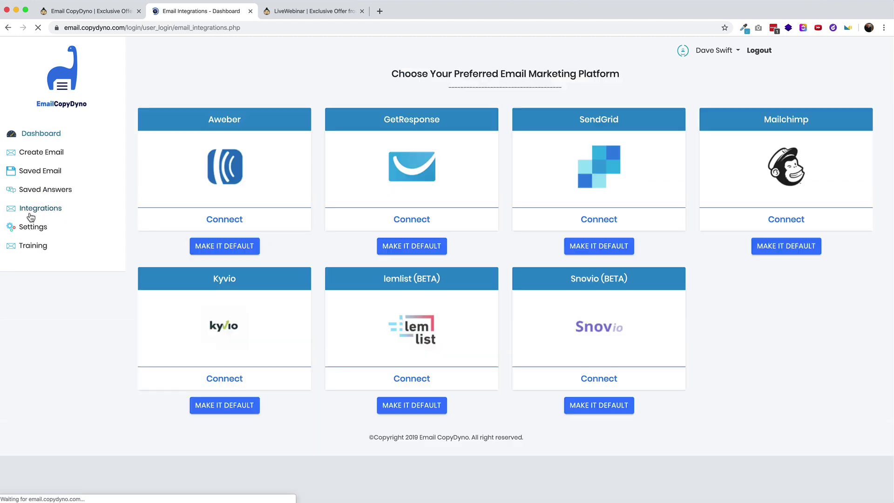